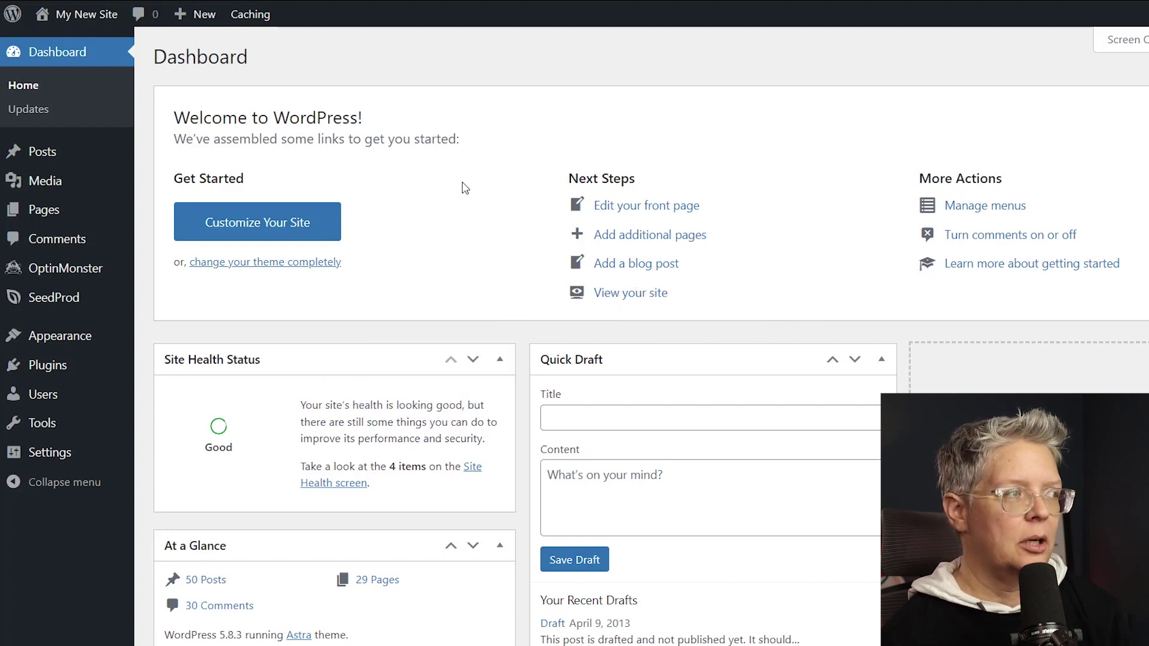
- Exit browser fullscreen and start a new tab for the WPForms website
key("F11")
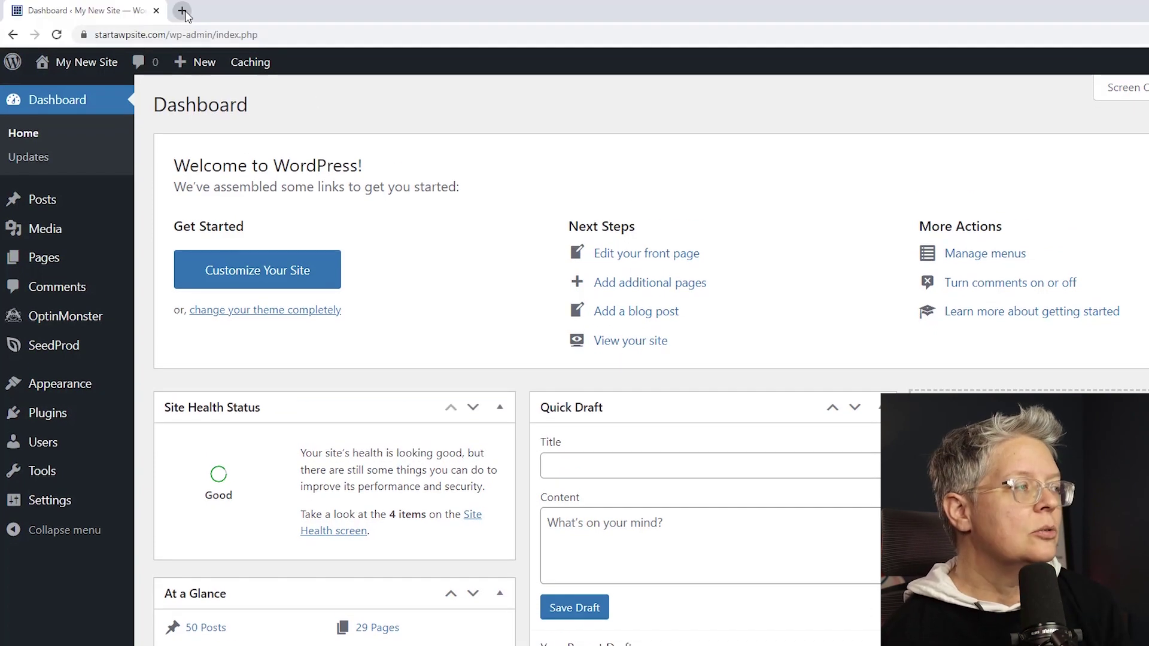
left_click(180, 10)
- From the wpforms.com account Downloads page, copy the licence key and save the WPForms plugin zip
type("wpfo")
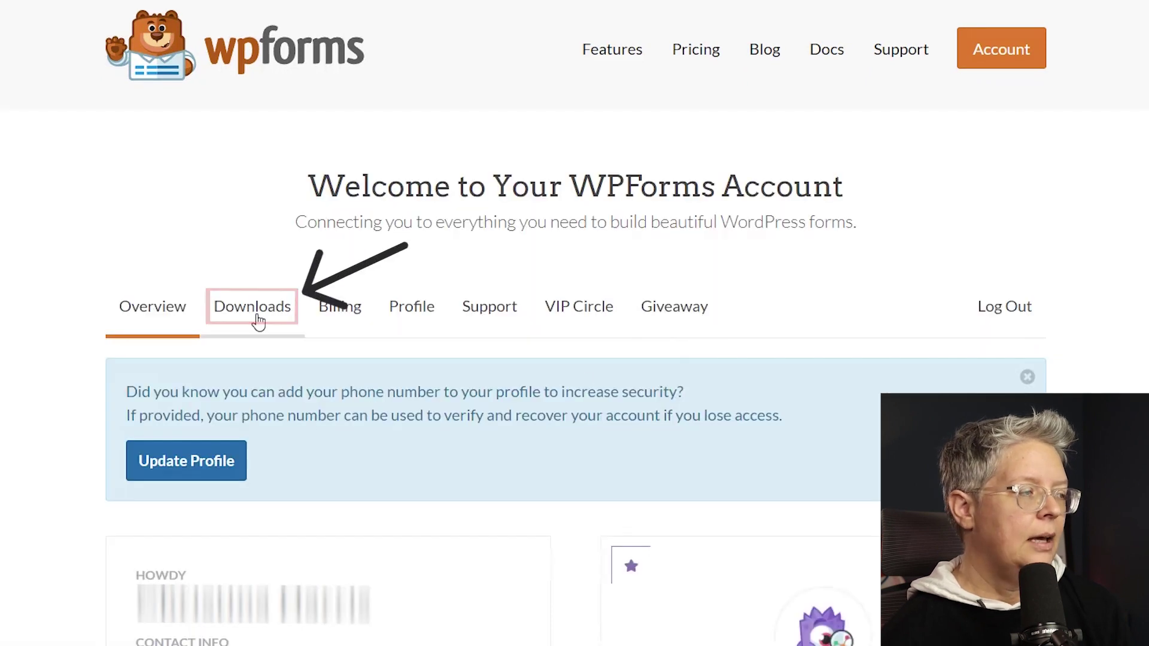
left_click(253, 306)
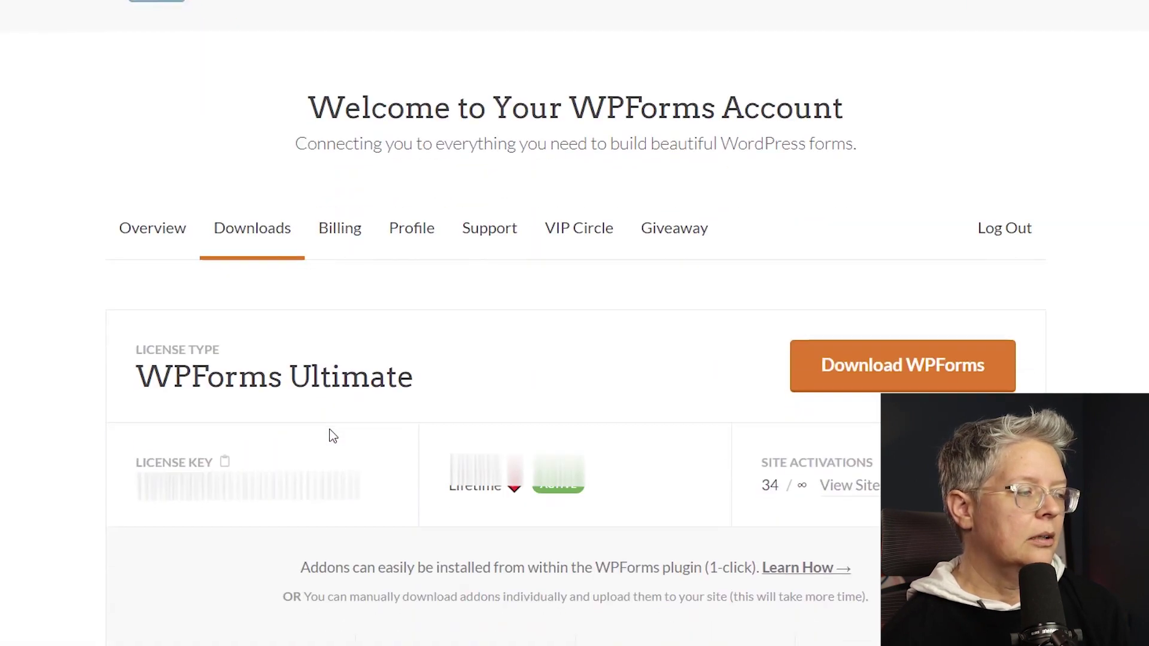
left_click(224, 462)
left_click(836, 299)
left_click(495, 325)
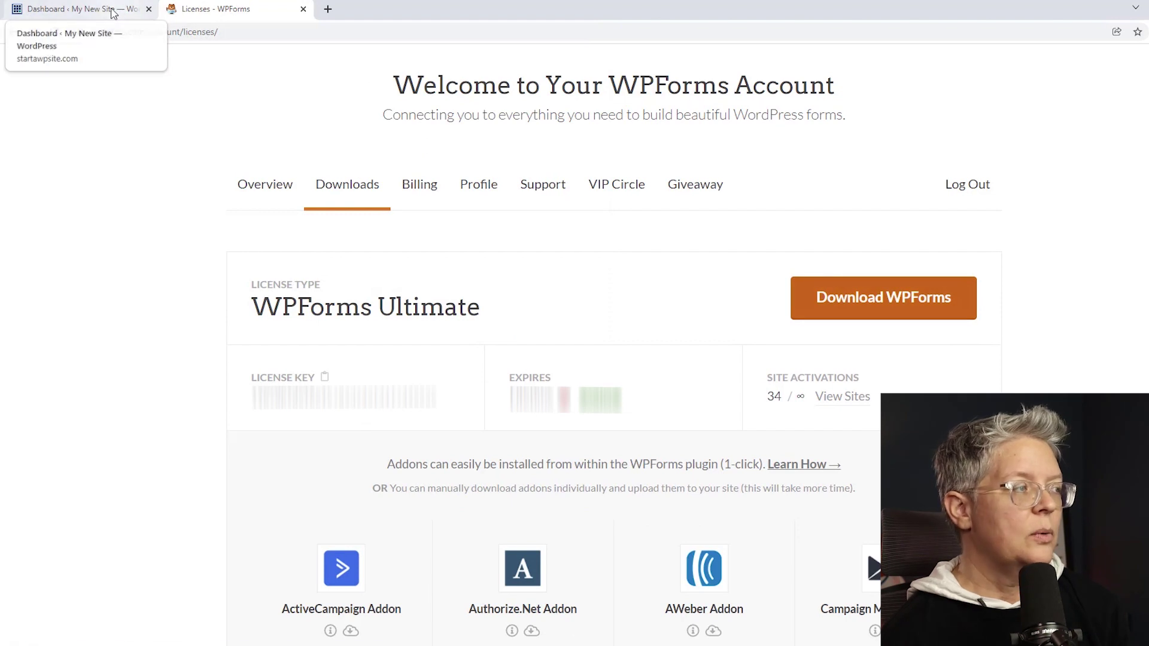
left_click(113, 13)
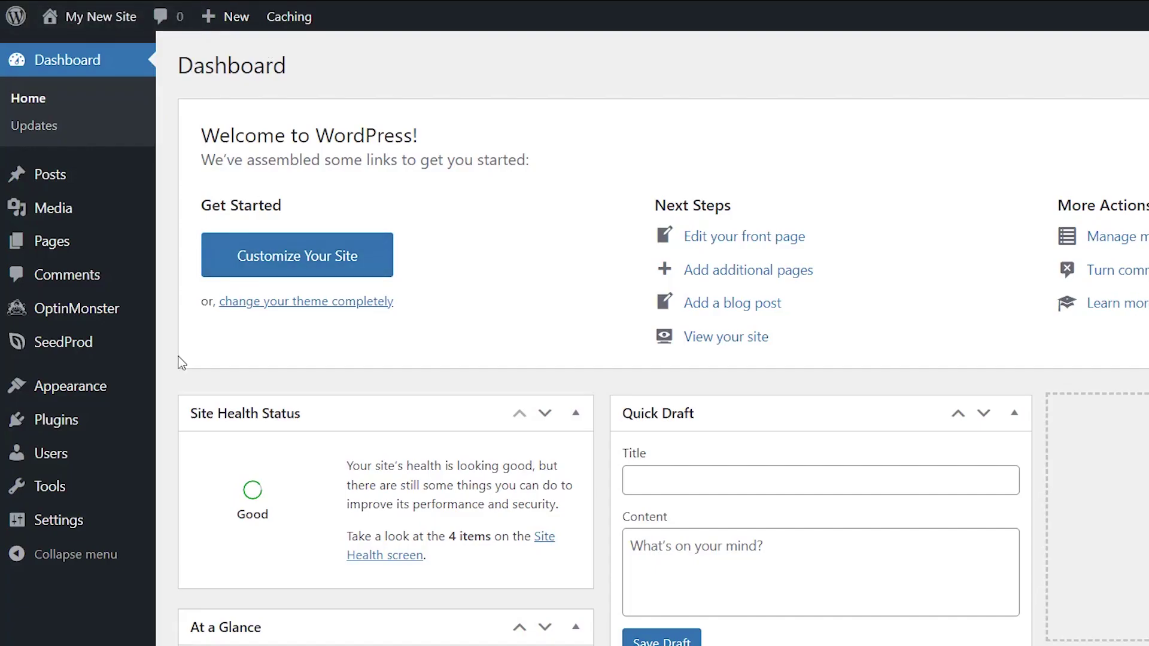
- Upload wpforms.zip through Plugins > Add New > Upload Plugin and install it
mouse_move(55, 427)
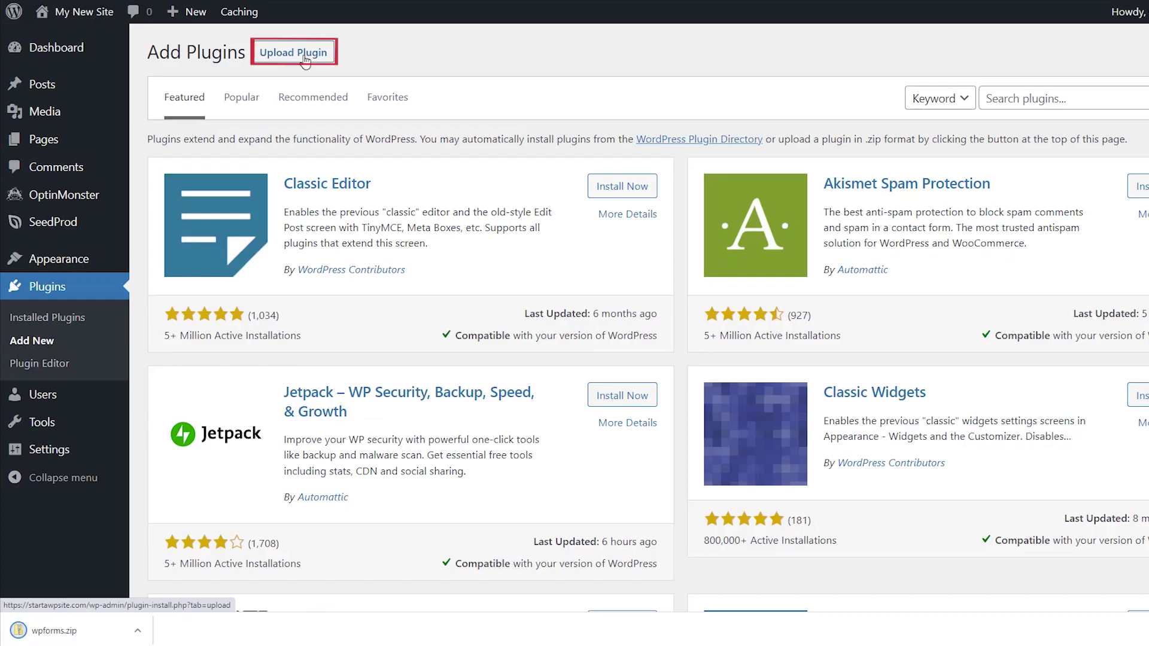
left_click(293, 52)
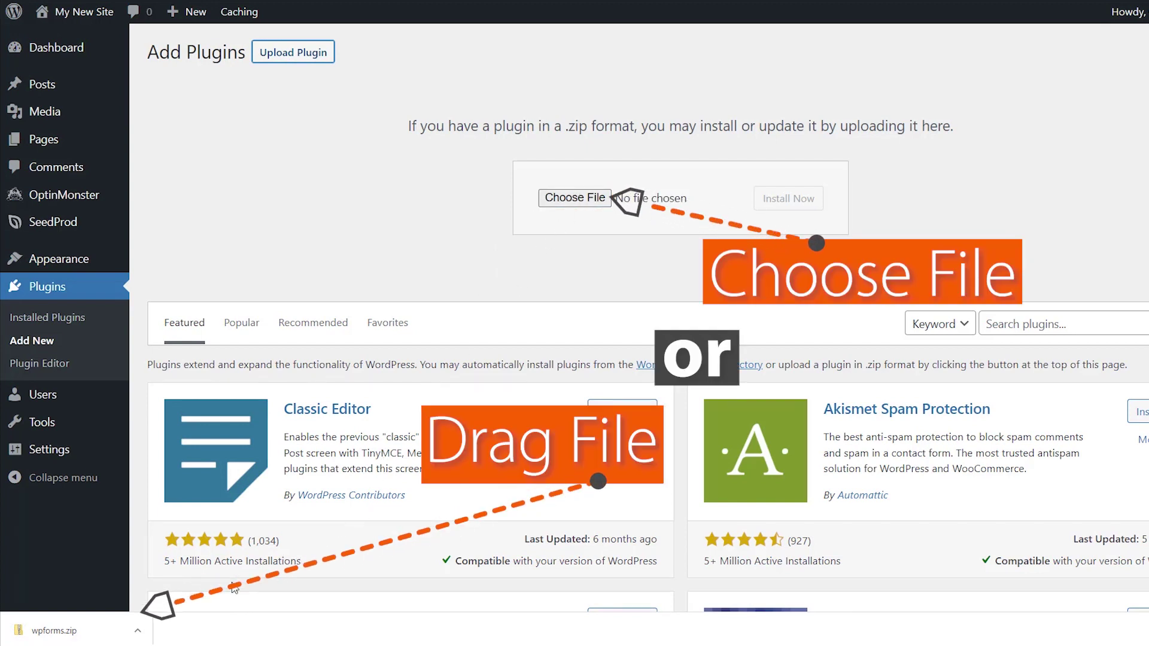
left_click_drag(72, 629, 575, 200)
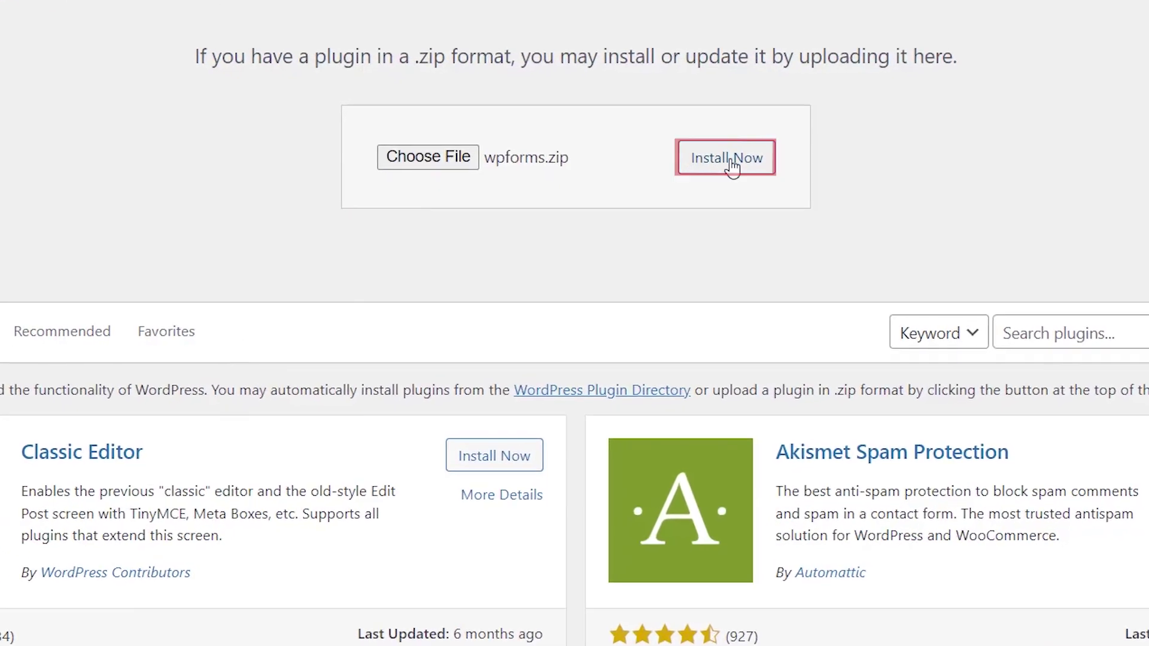
left_click(731, 167)
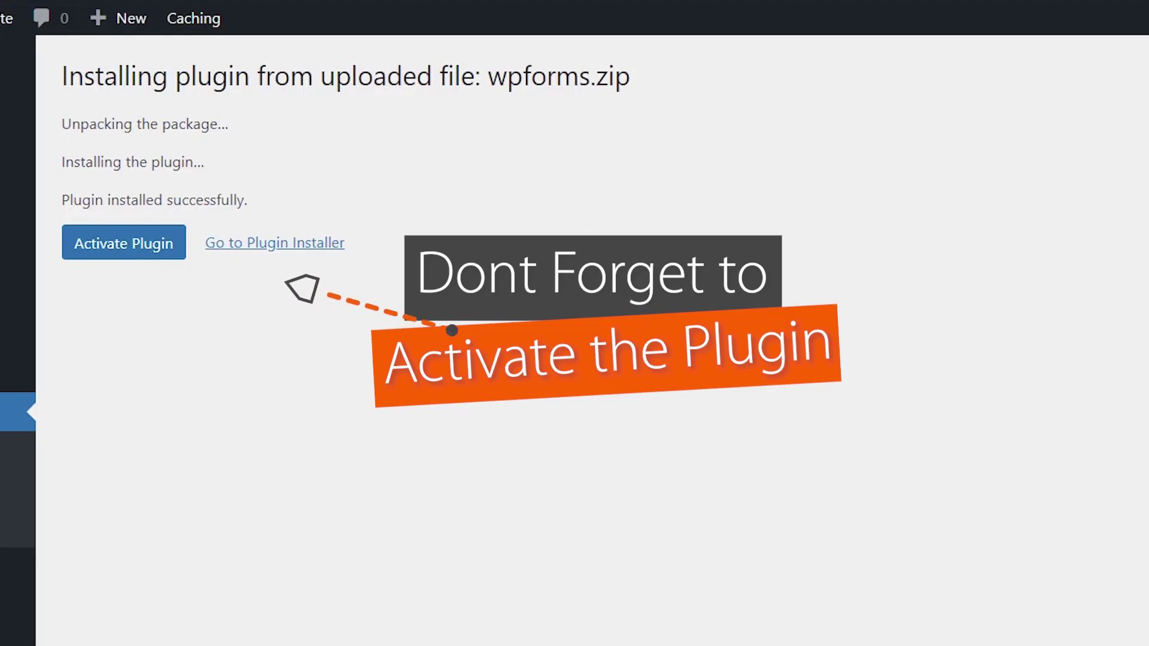
- Activate WPForms and verify the pasted licence key in WPForms Settings
left_click(115, 245)
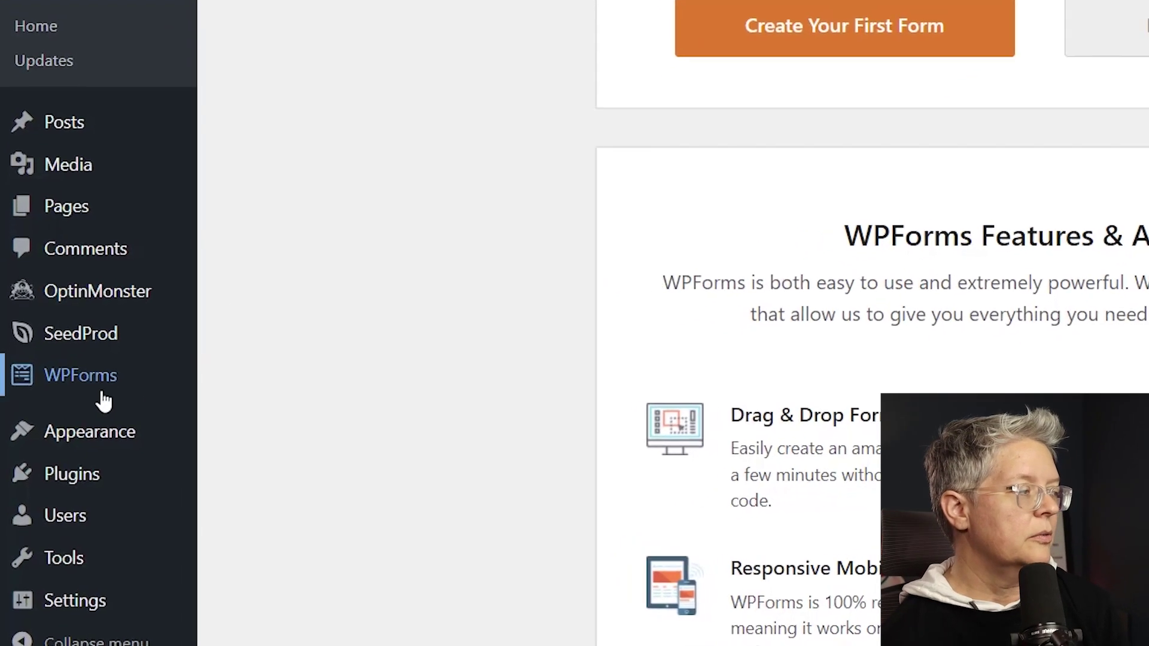
mouse_move(95, 384)
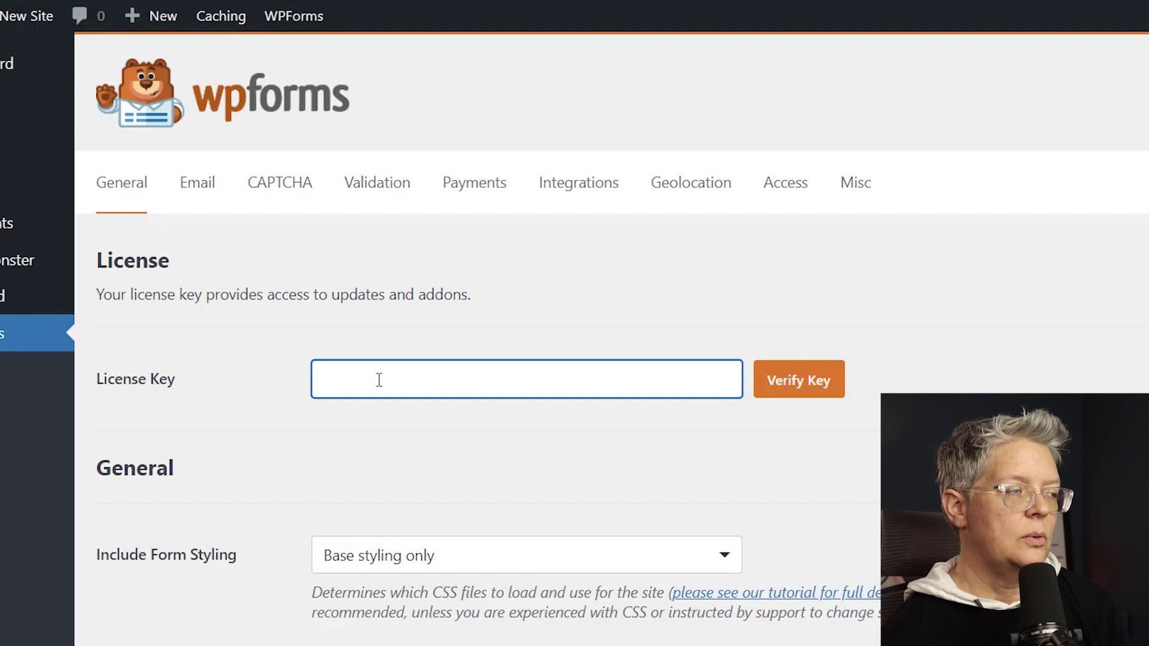
right_click(377, 379)
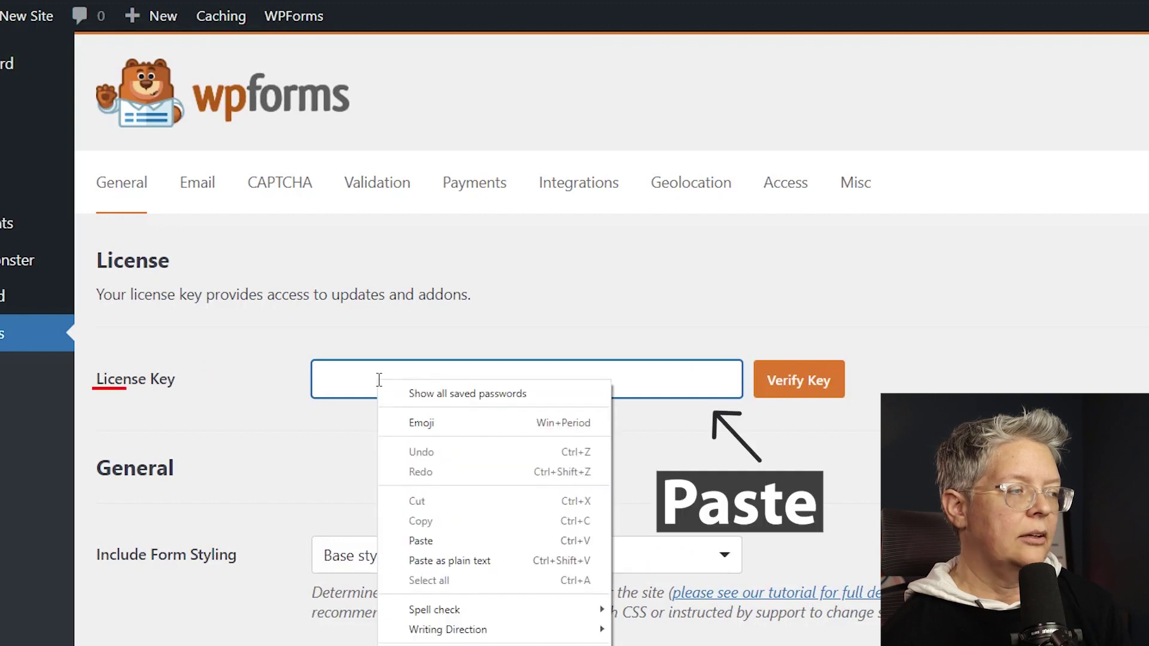
left_click(428, 540)
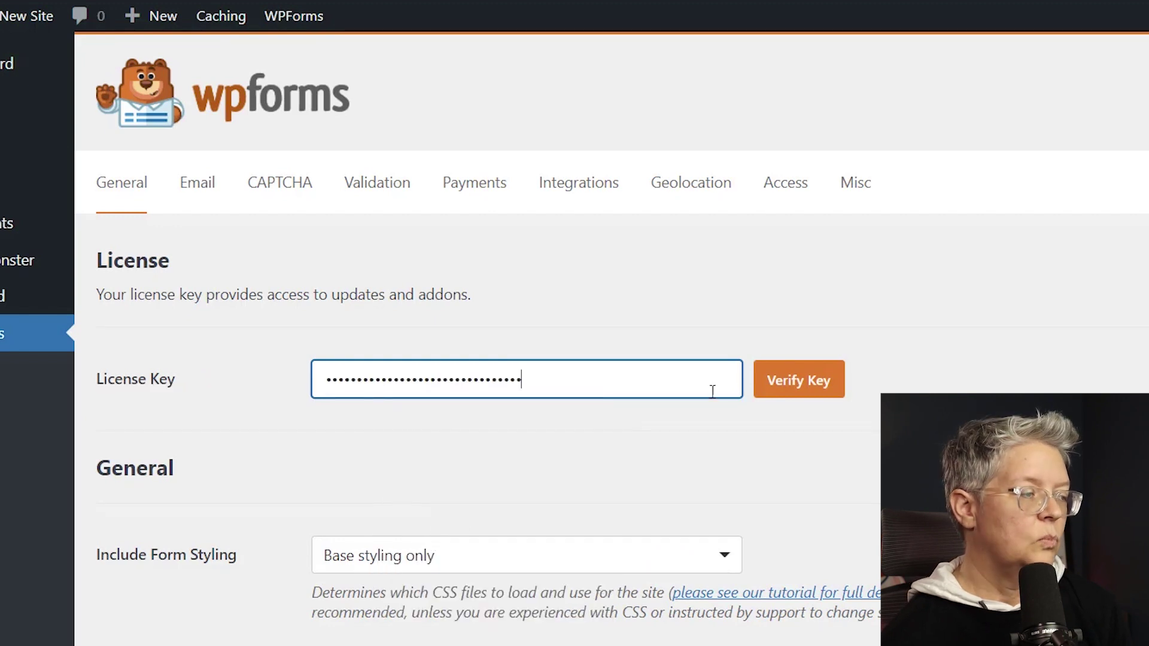
left_click(801, 390)
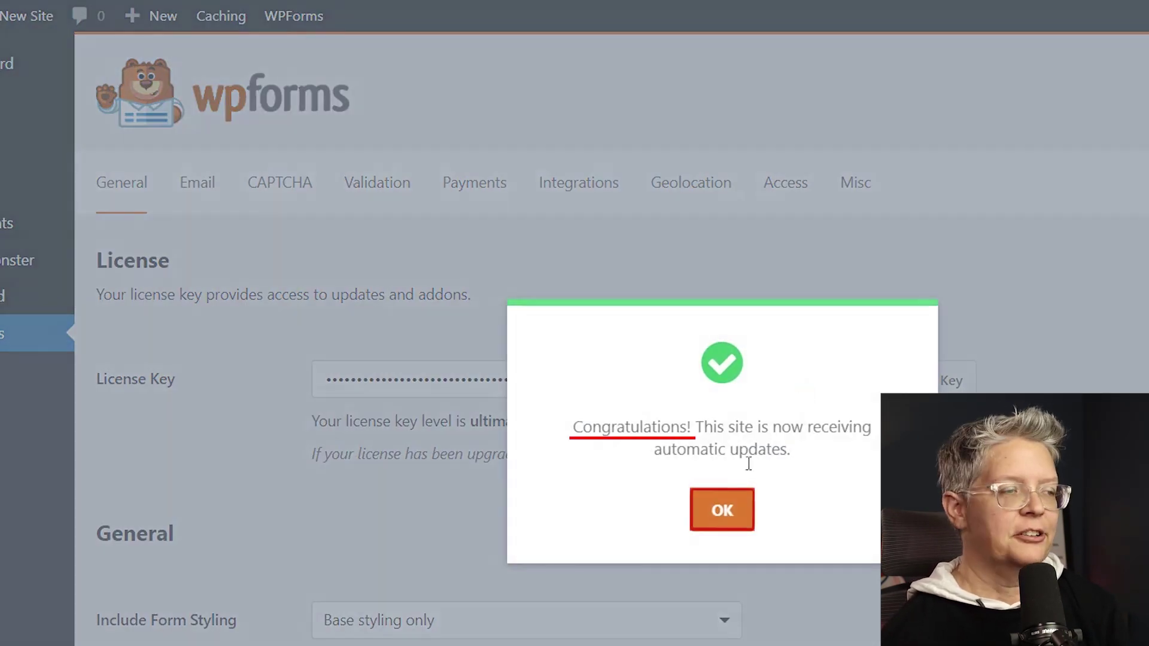
left_click(741, 513)
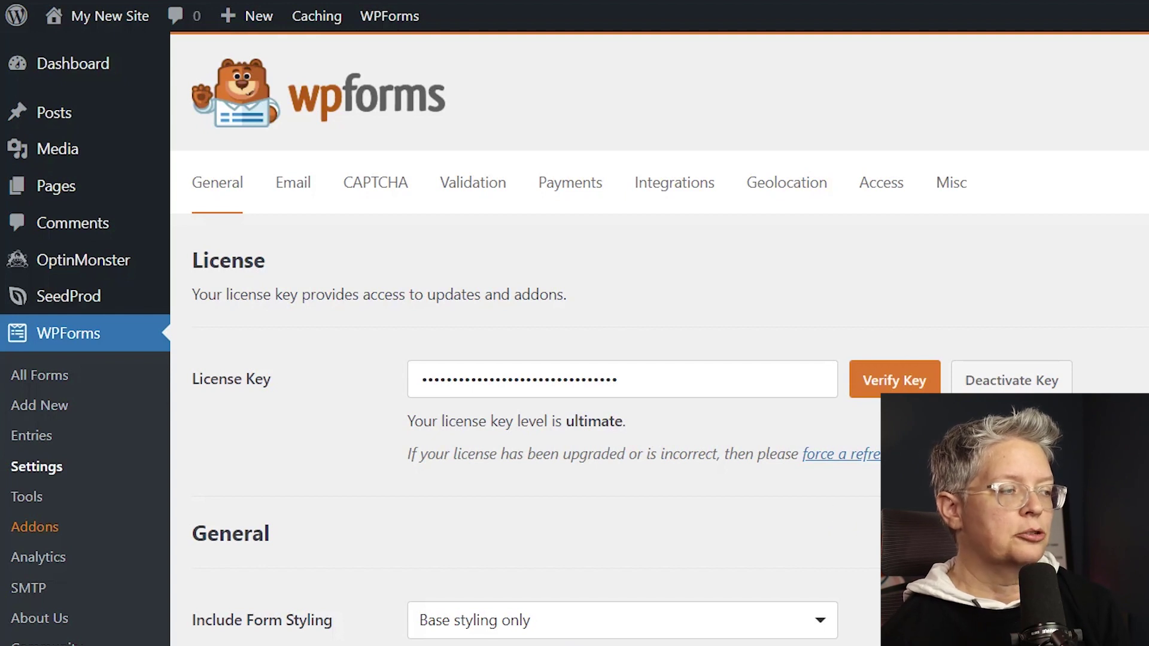
- Install the User Registration Addon from the WPForms Addons list
left_click(37, 530)
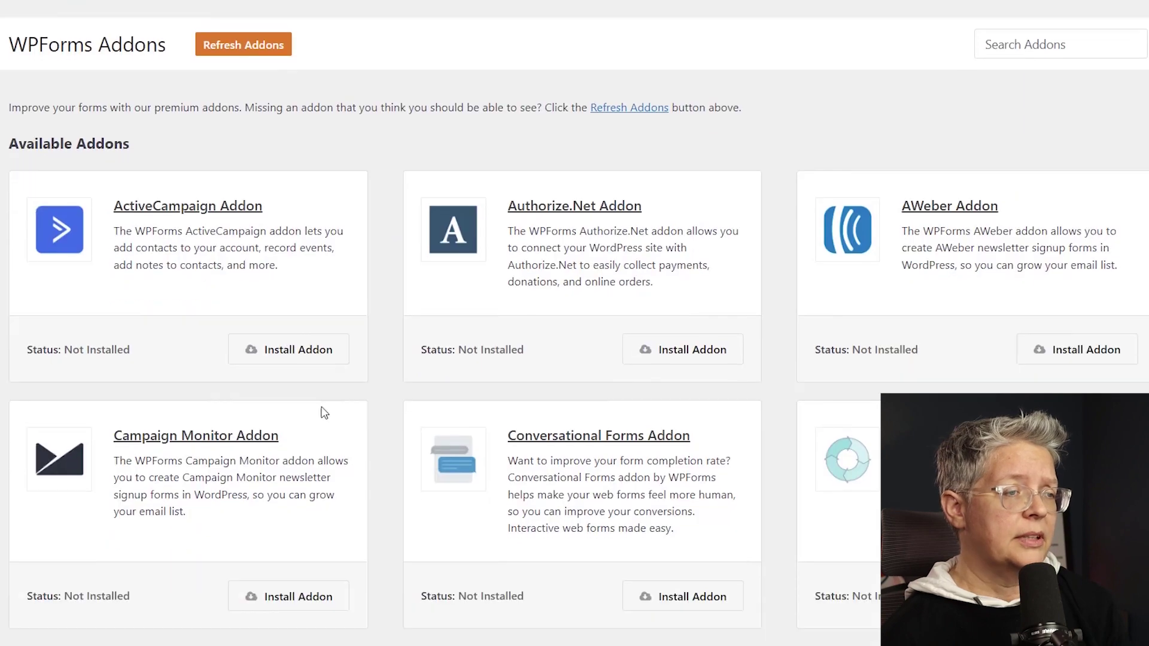
scroll(378, 432, "down", 10)
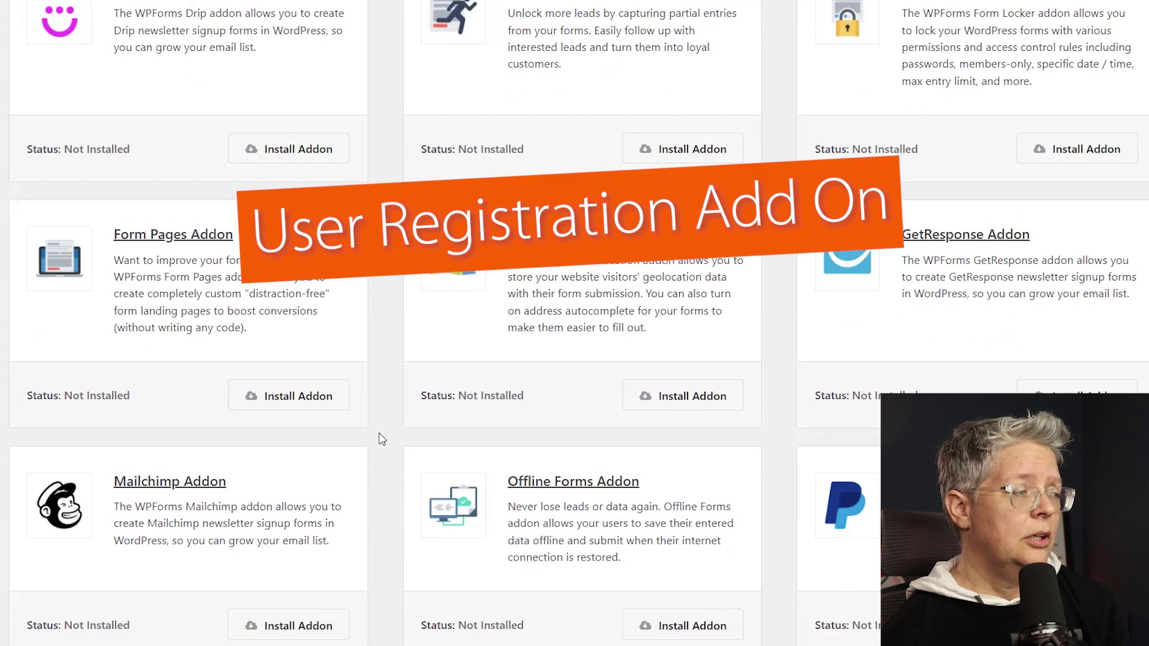
scroll(379, 433, "down", 8)
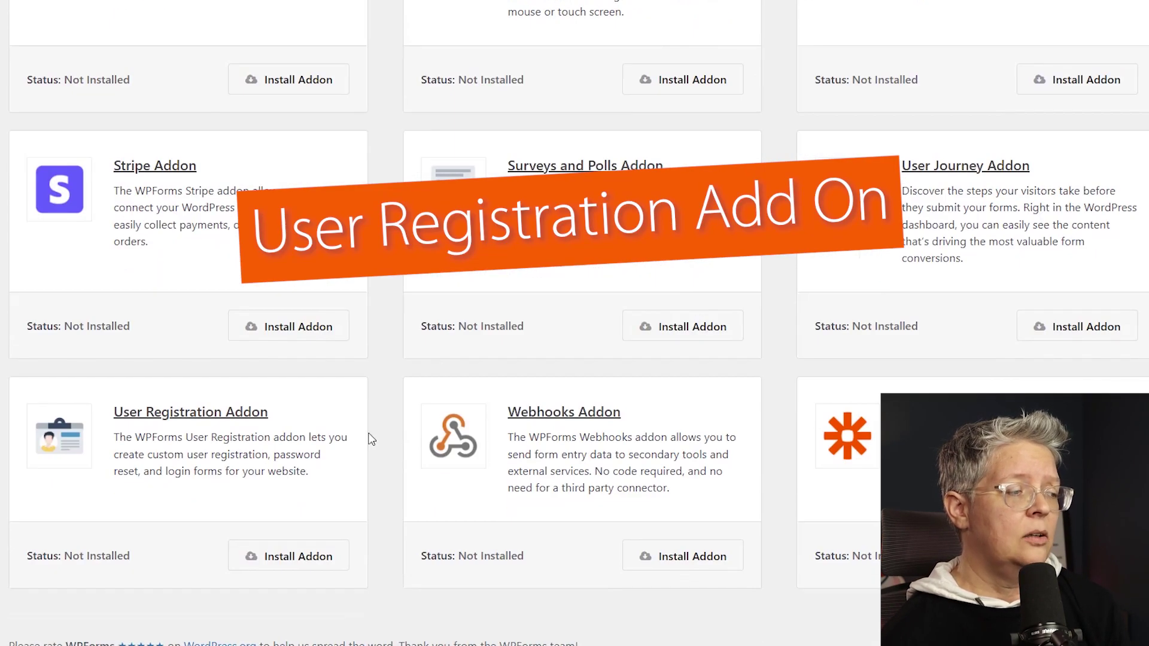
left_click(296, 557)
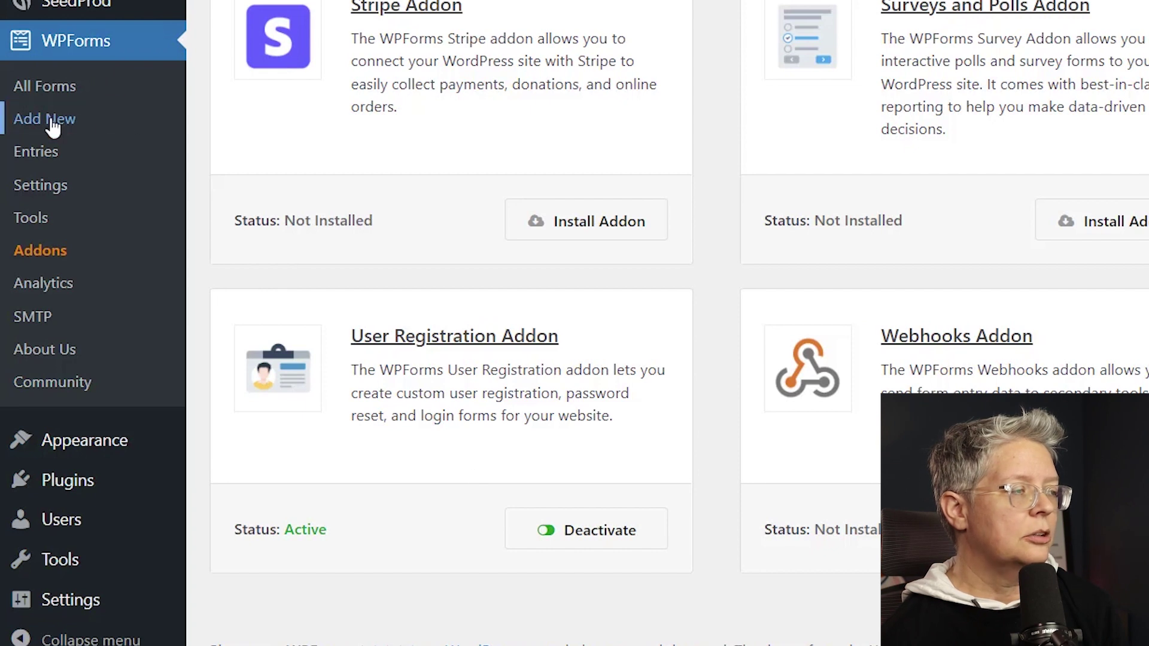
- Start a new form from the User Registration Form template under Addon Templates
left_click(52, 123)
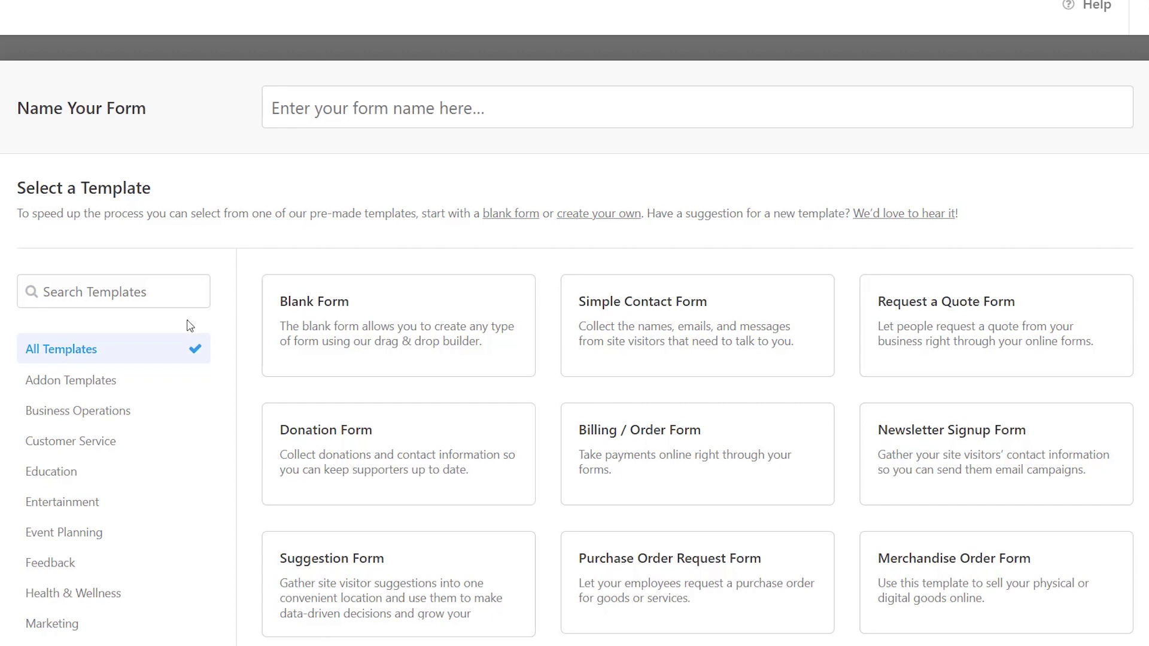
scroll(185, 323, "down", 3)
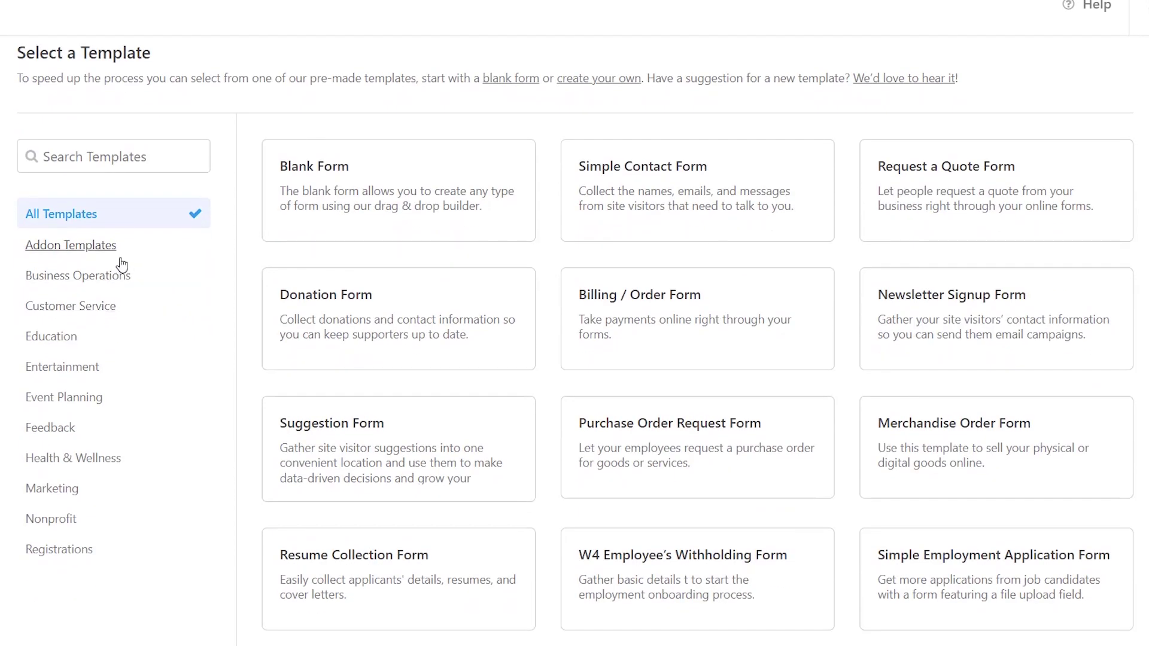
left_click(82, 247)
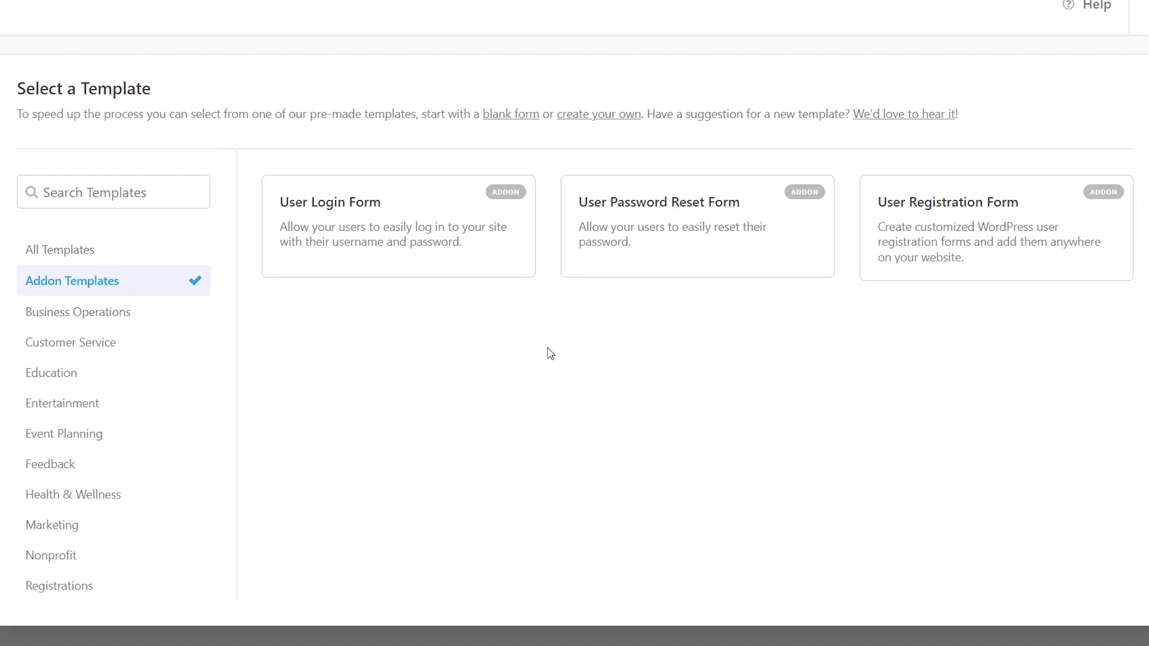
mouse_move(903, 223)
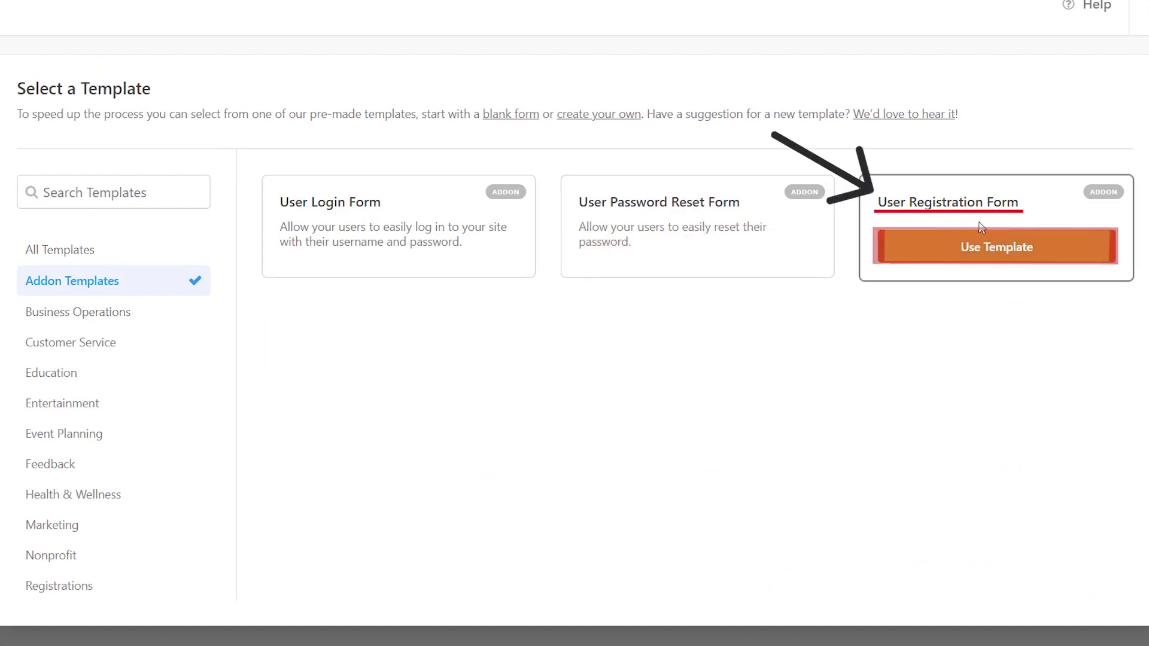
left_click(988, 254)
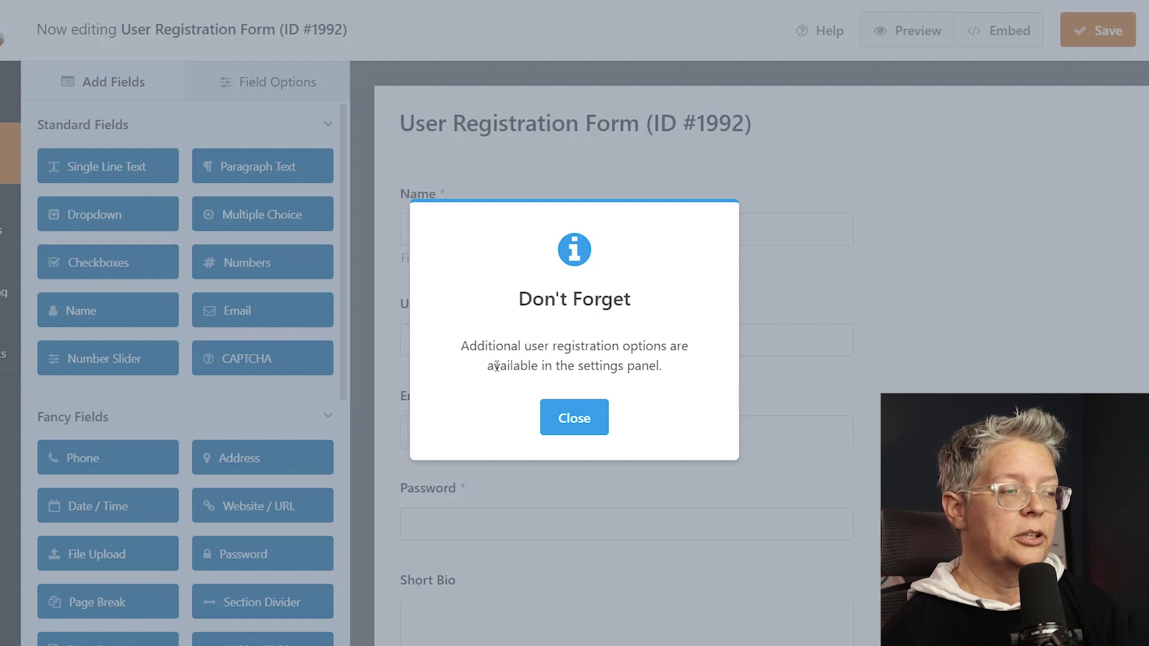
left_click(559, 416)
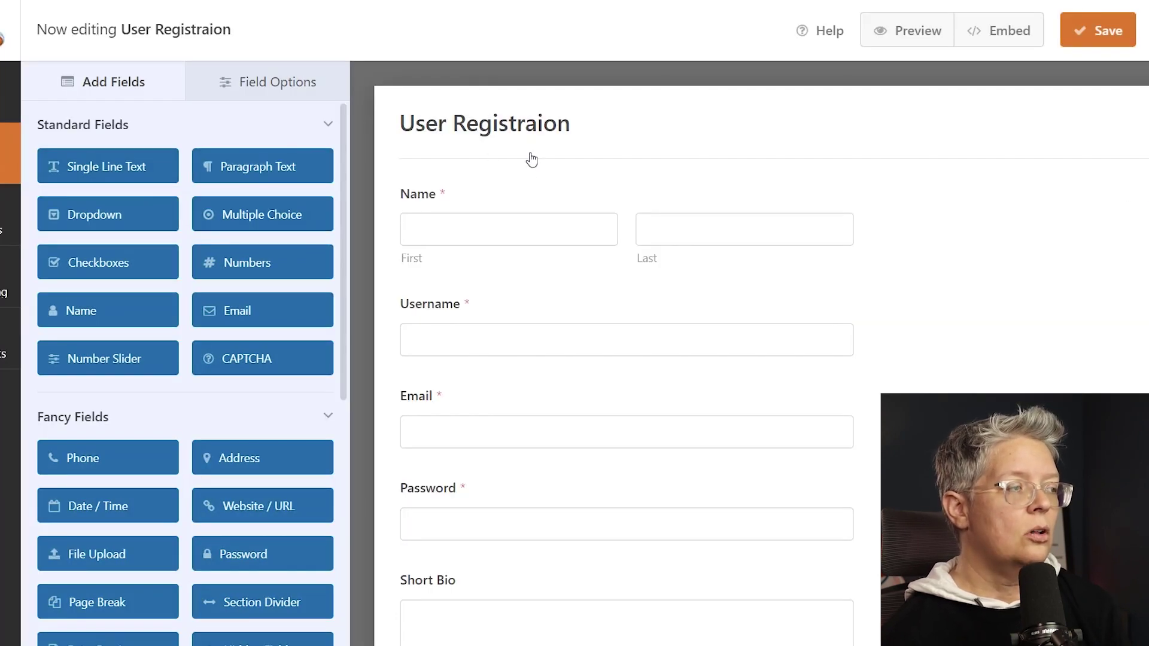
scroll(536, 170, "down", 2)
scroll(542, 178, "up", 1)
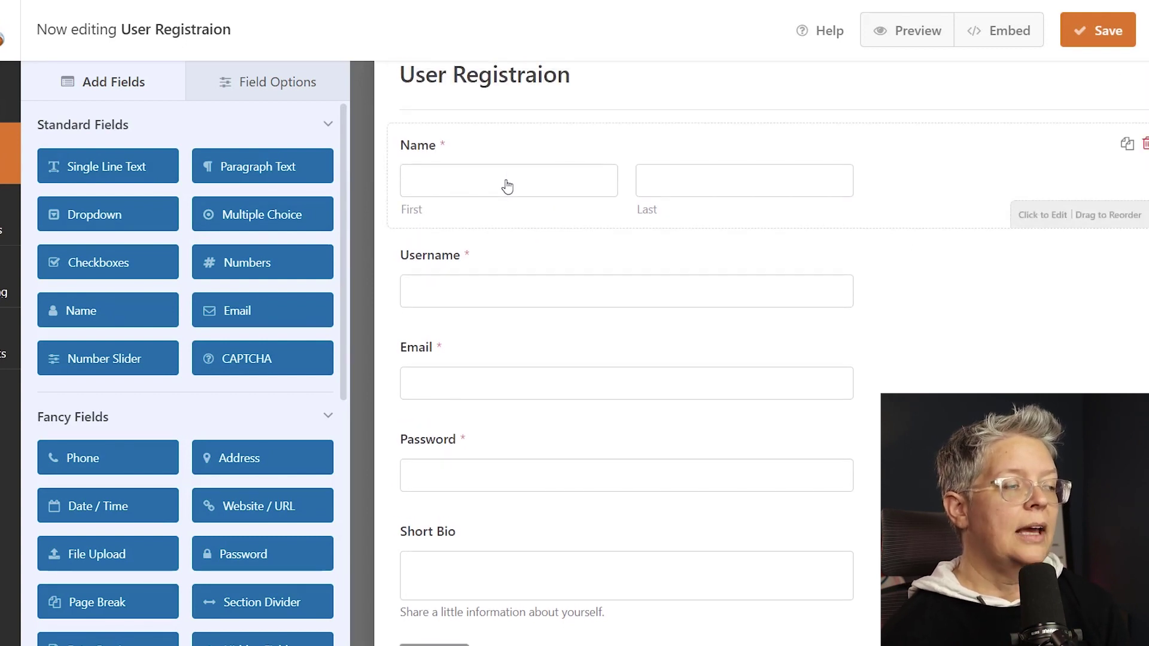
scroll(515, 305, "down", 1)
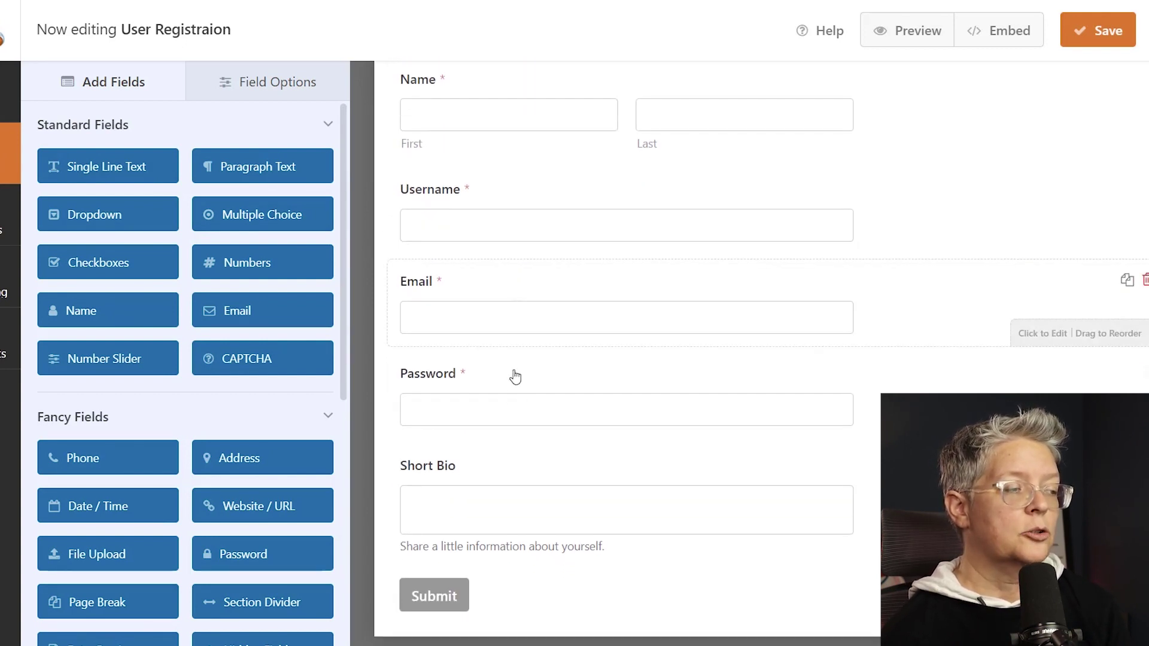
scroll(510, 495, "up", 1)
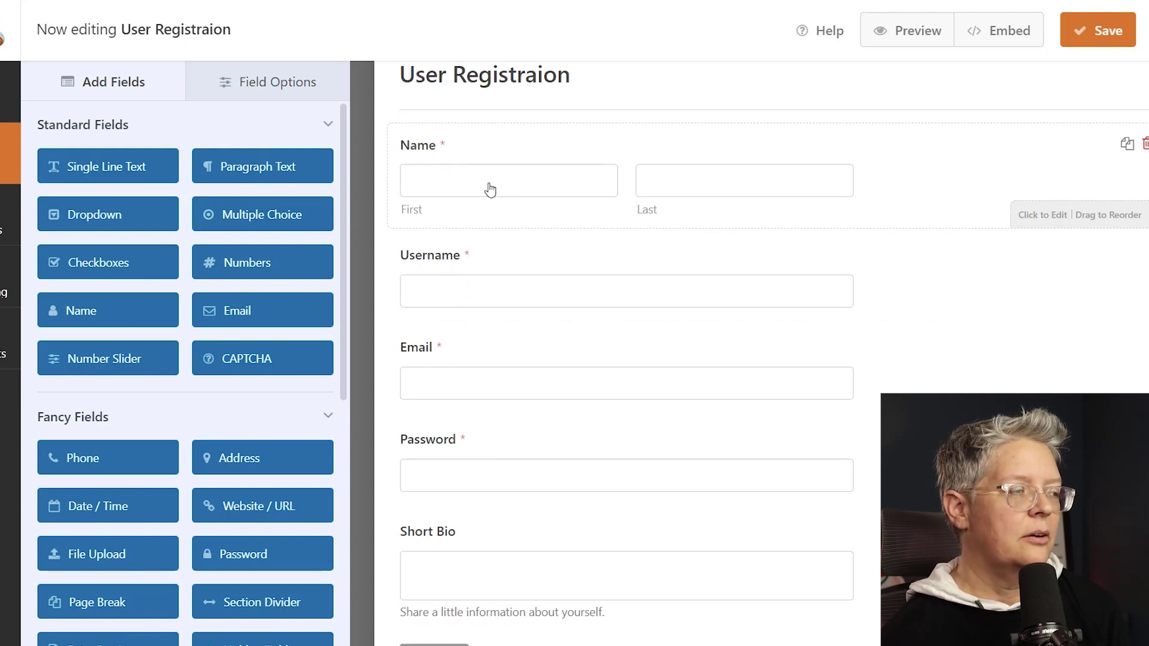
scroll(490, 190, "down", 1)
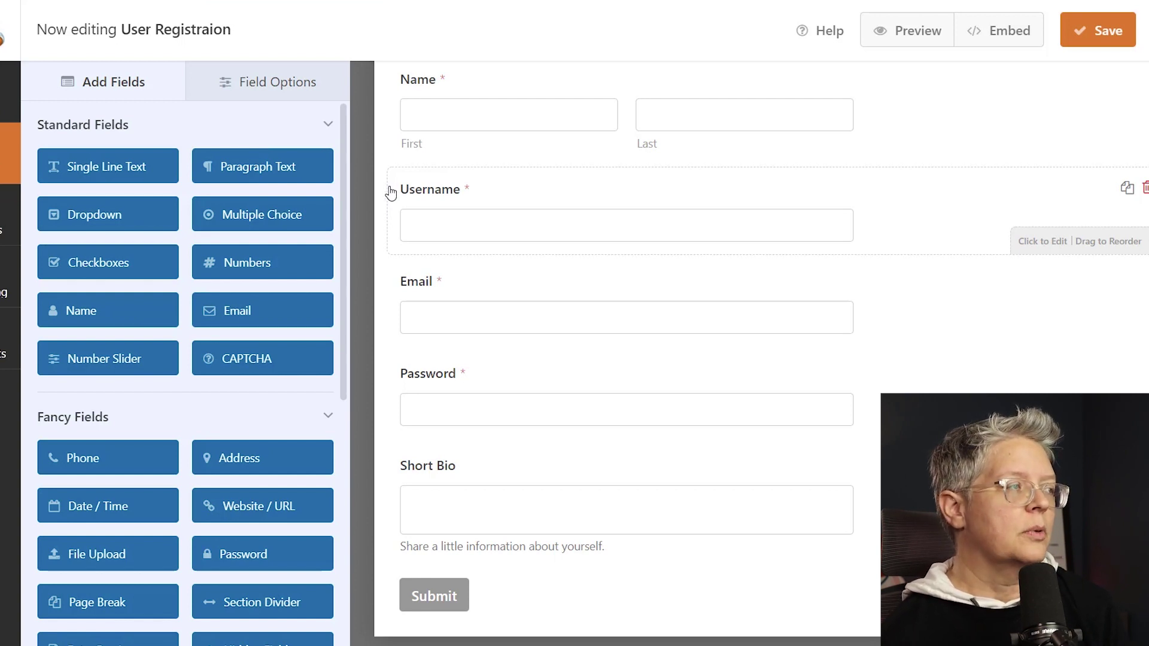
- Review the Nickname, Website, Biographical Info and Contact Info fields on your Users > Profile page
left_click(251, 12)
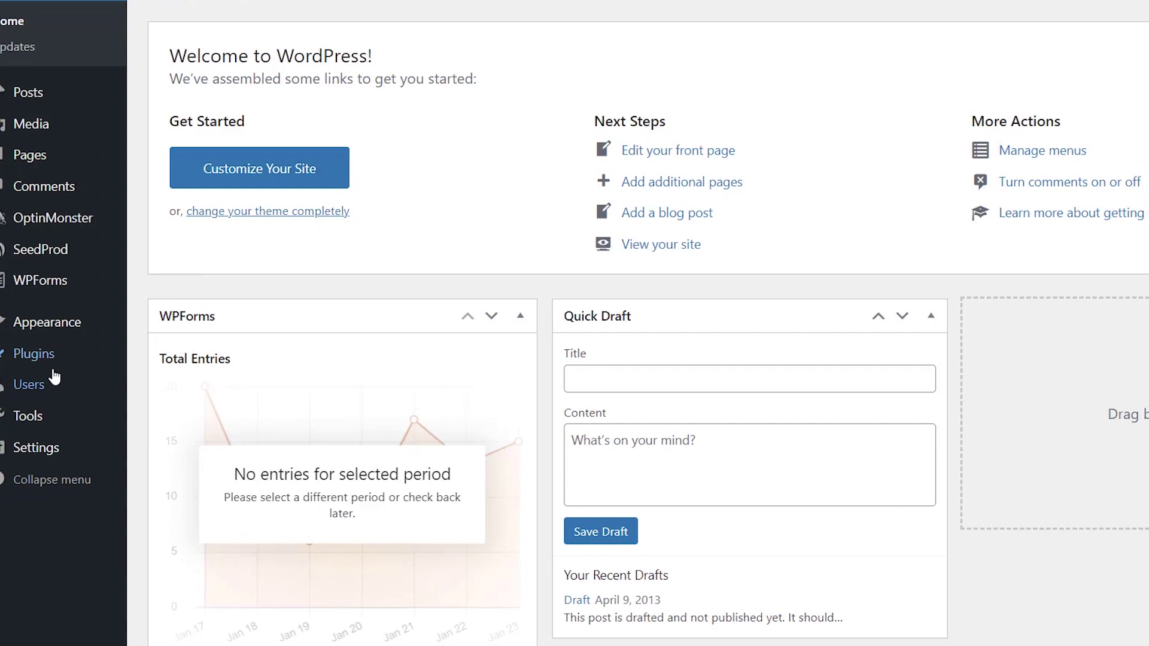
mouse_move(20, 454)
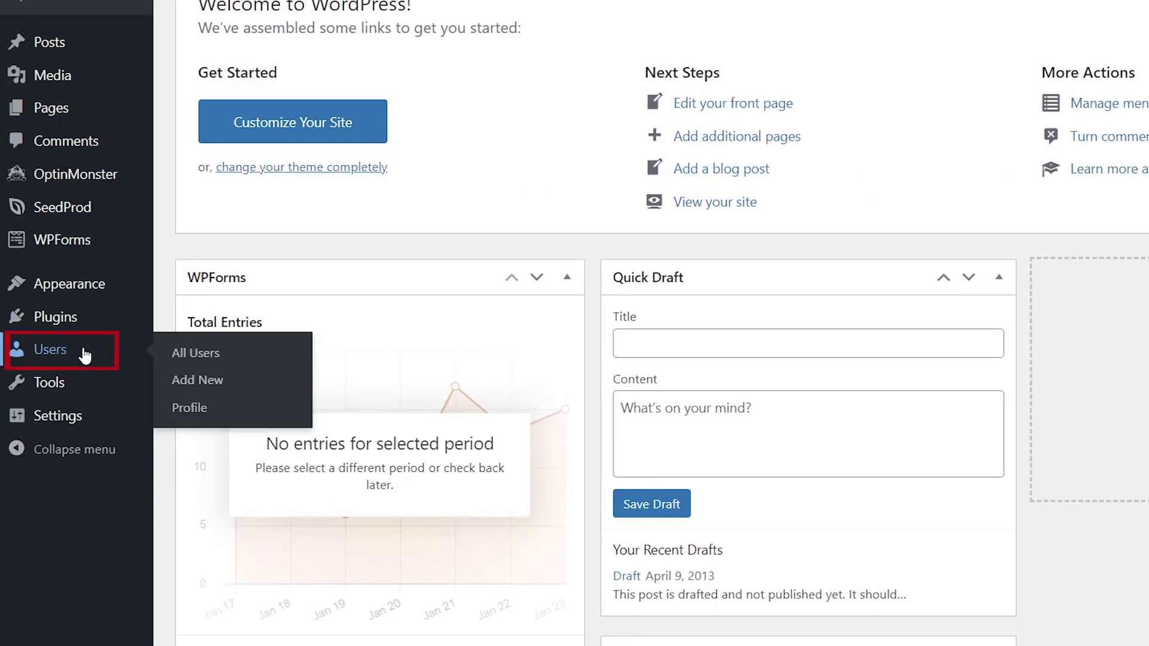
left_click(195, 411)
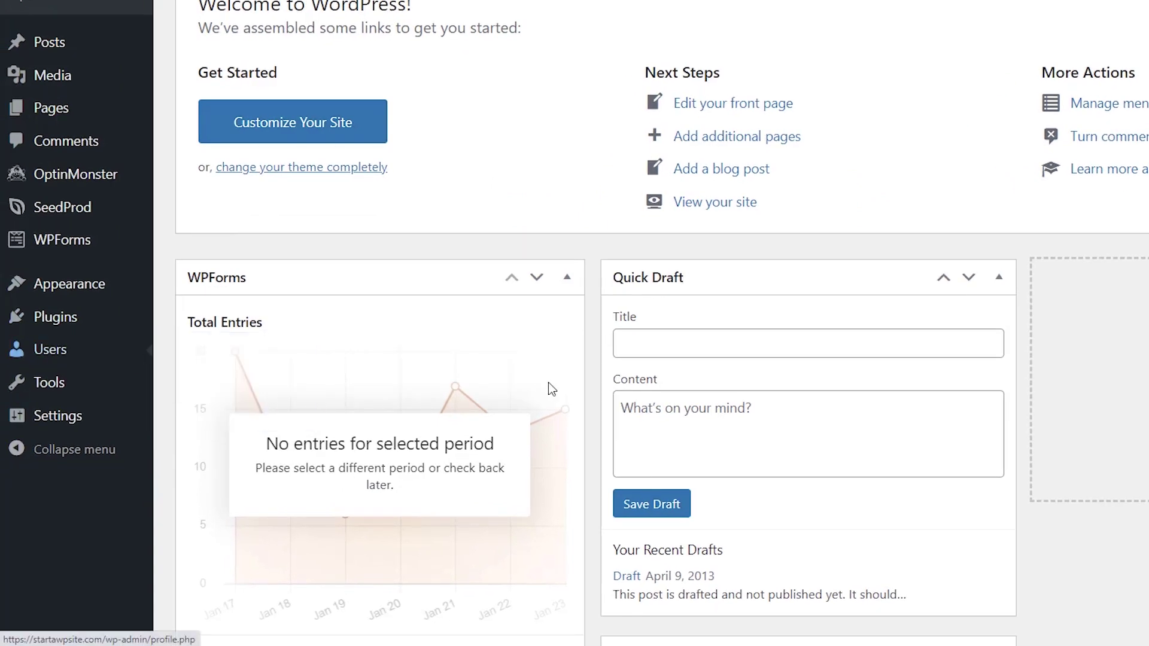
scroll(575, 386, "down", 1)
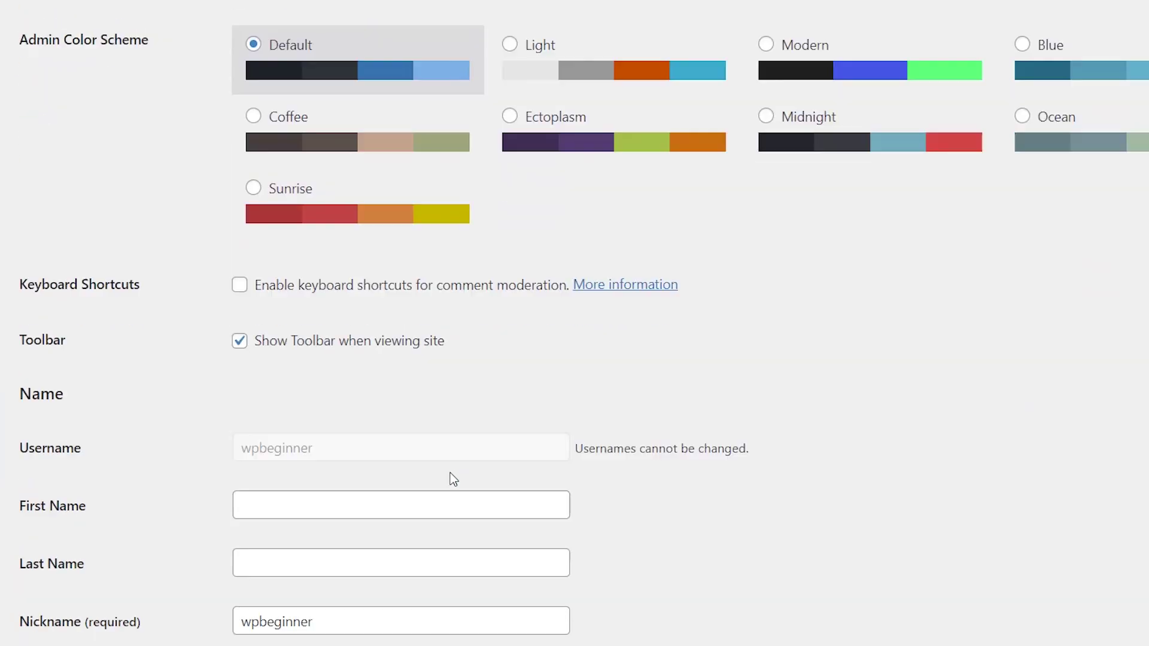
scroll(450, 476, "down", 3)
scroll(451, 477, "down", 4)
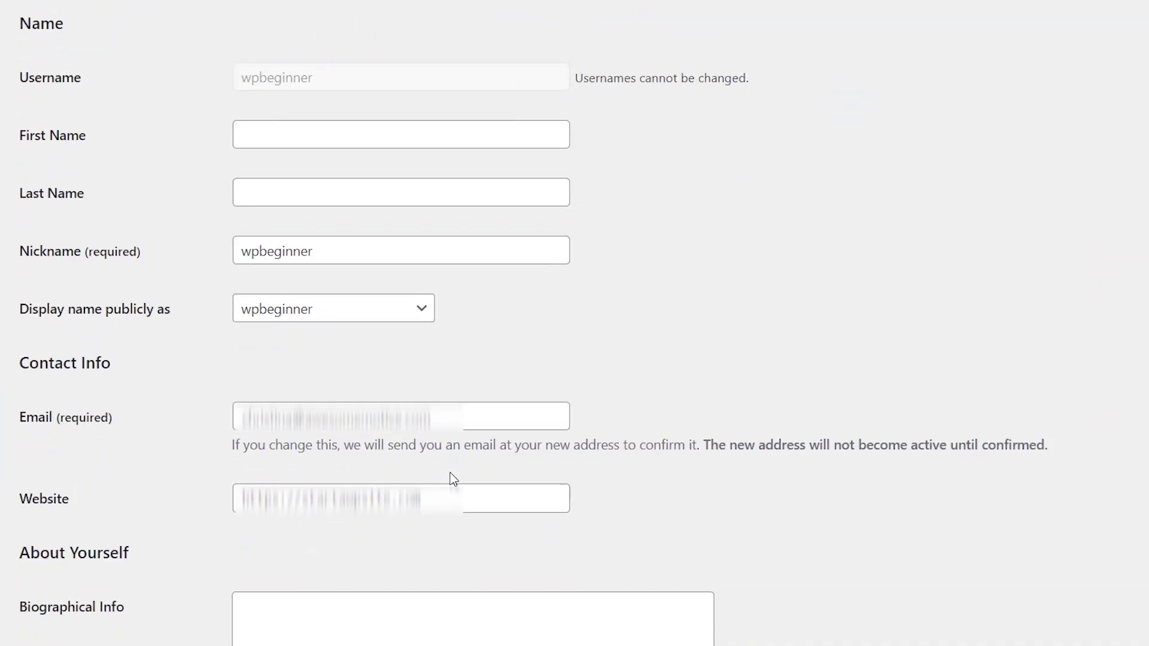
scroll(451, 477, "up", 1)
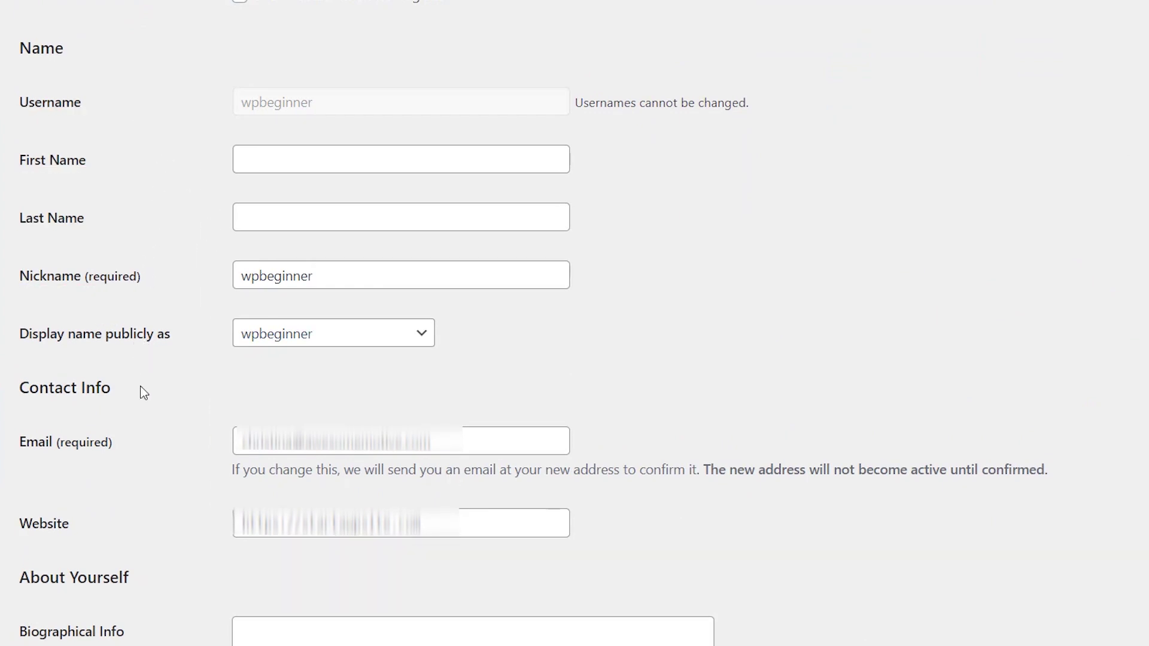
scroll(128, 425, "down", 1)
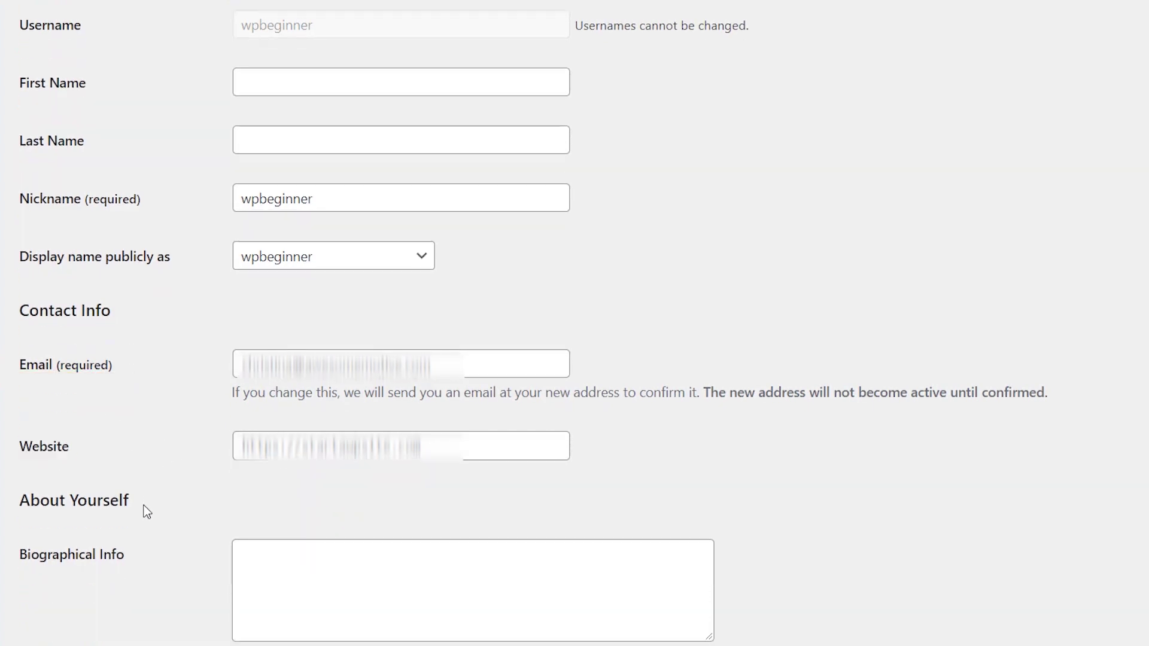
scroll(145, 508, "down", 1)
scroll(144, 502, "up", 1)
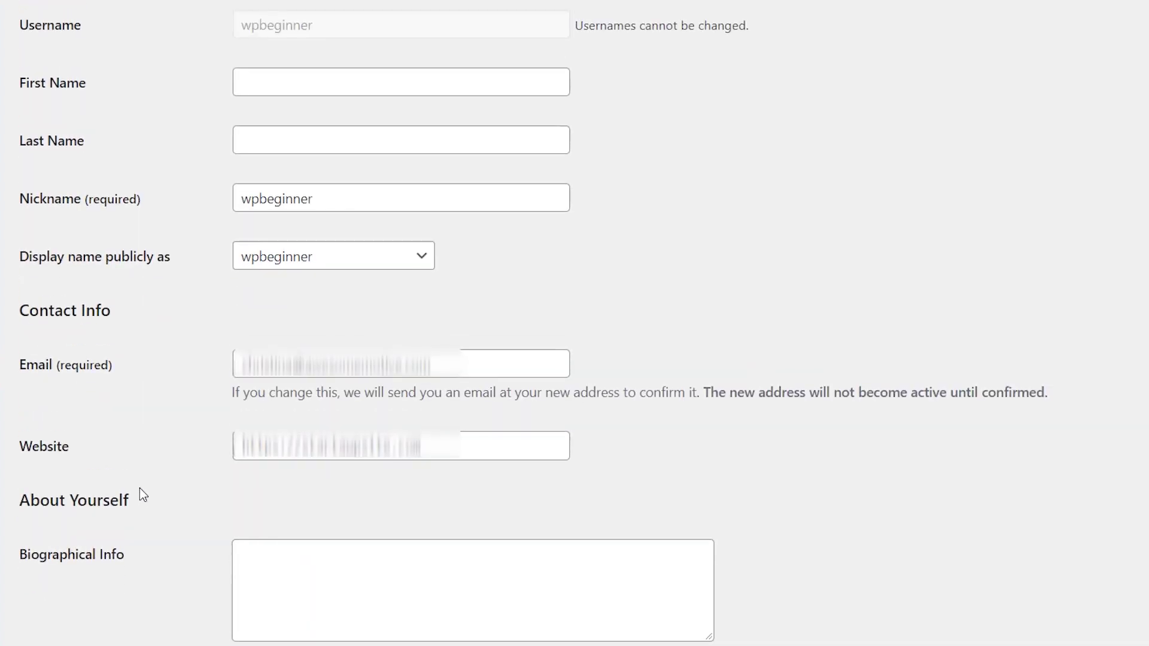
scroll(140, 491, "down", 2)
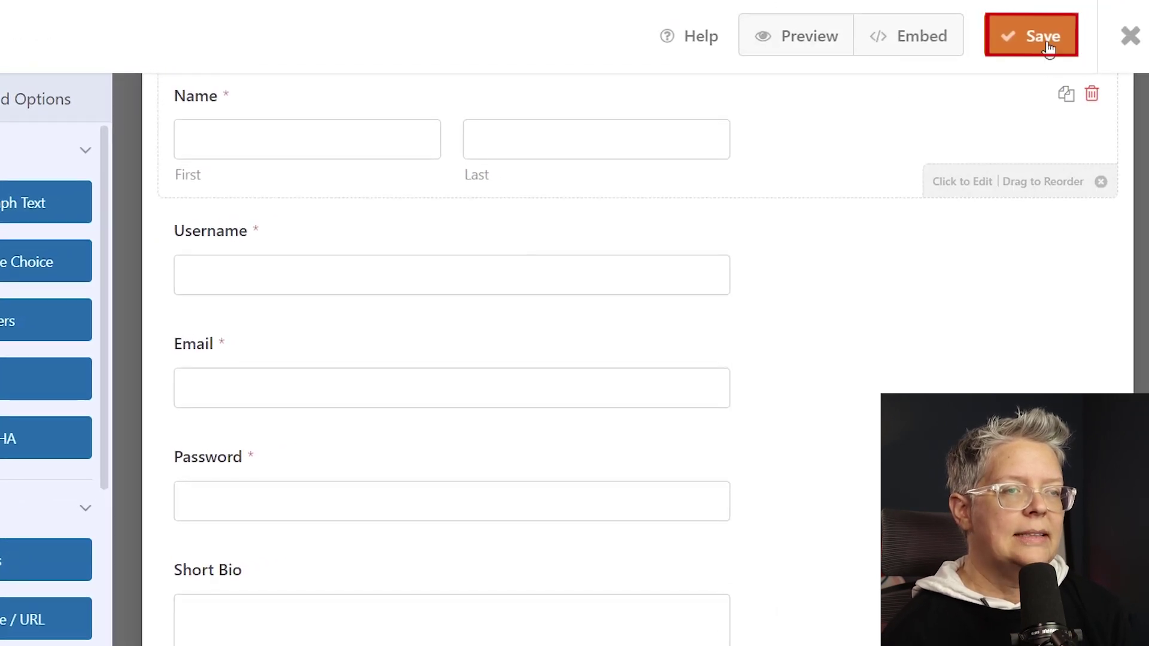
- Save the User Registraion form and close the builder to the Forms Overview with [wpforms id="1992"]
left_click(1044, 41)
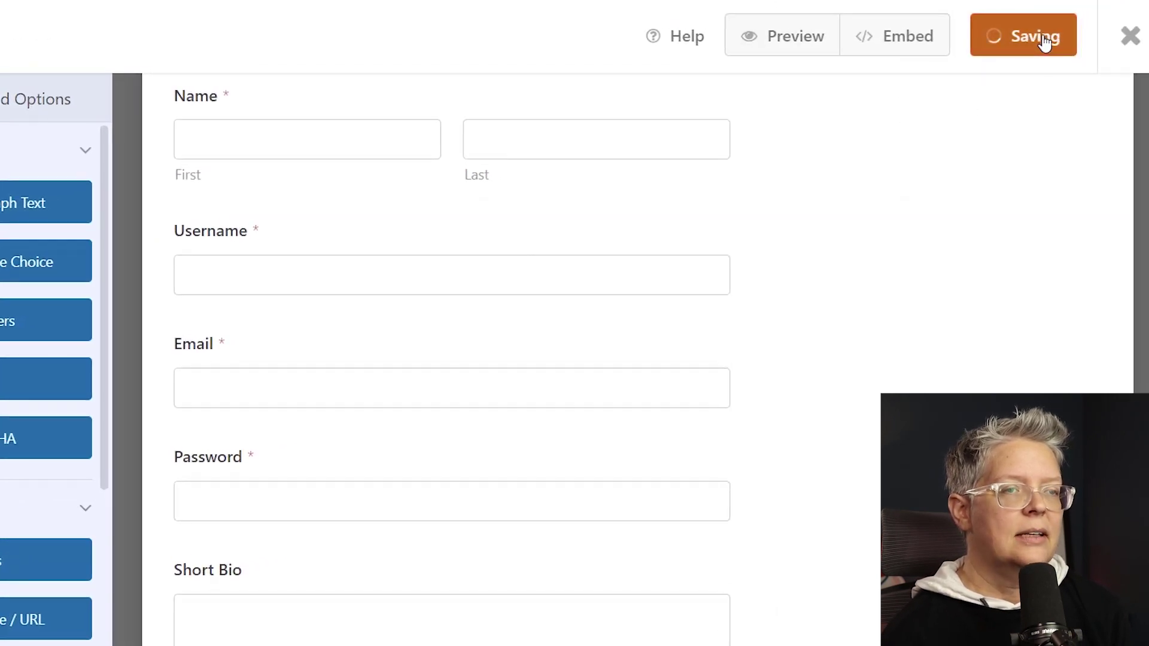
left_click(1132, 39)
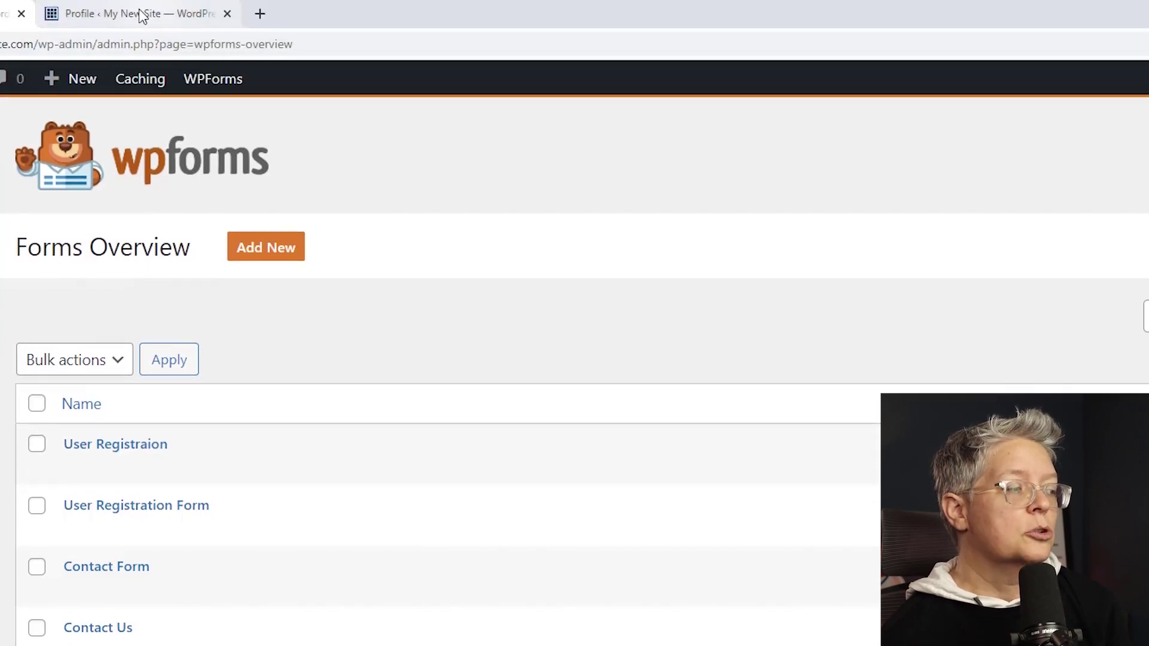
left_click(143, 12)
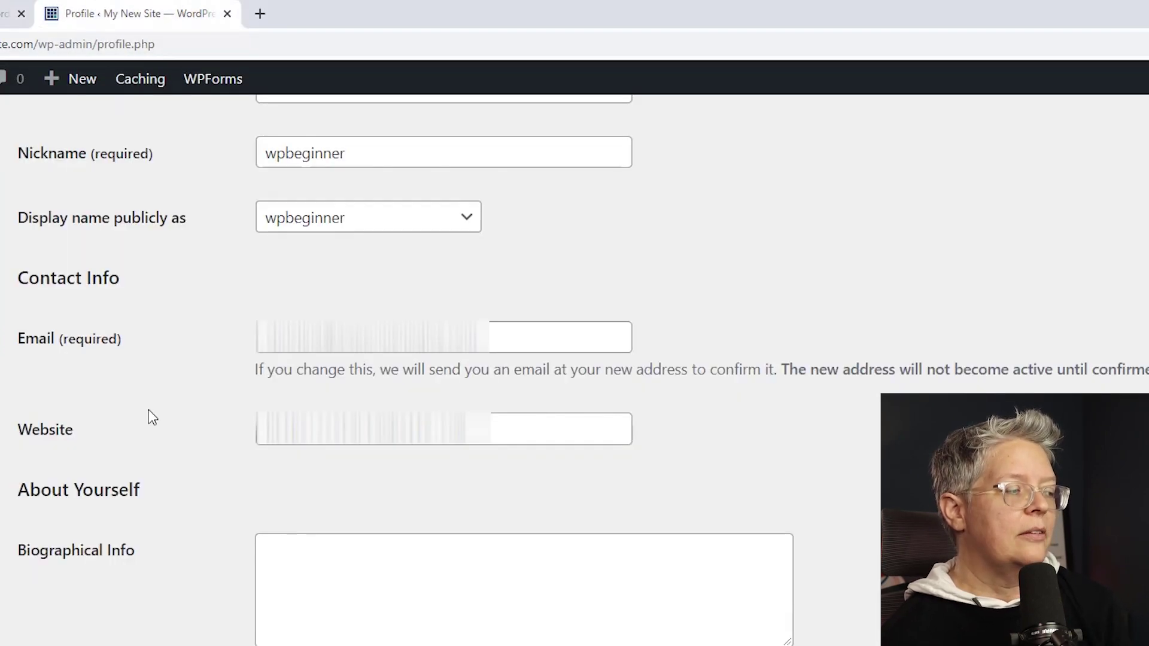
scroll(262, 430, "down", 1)
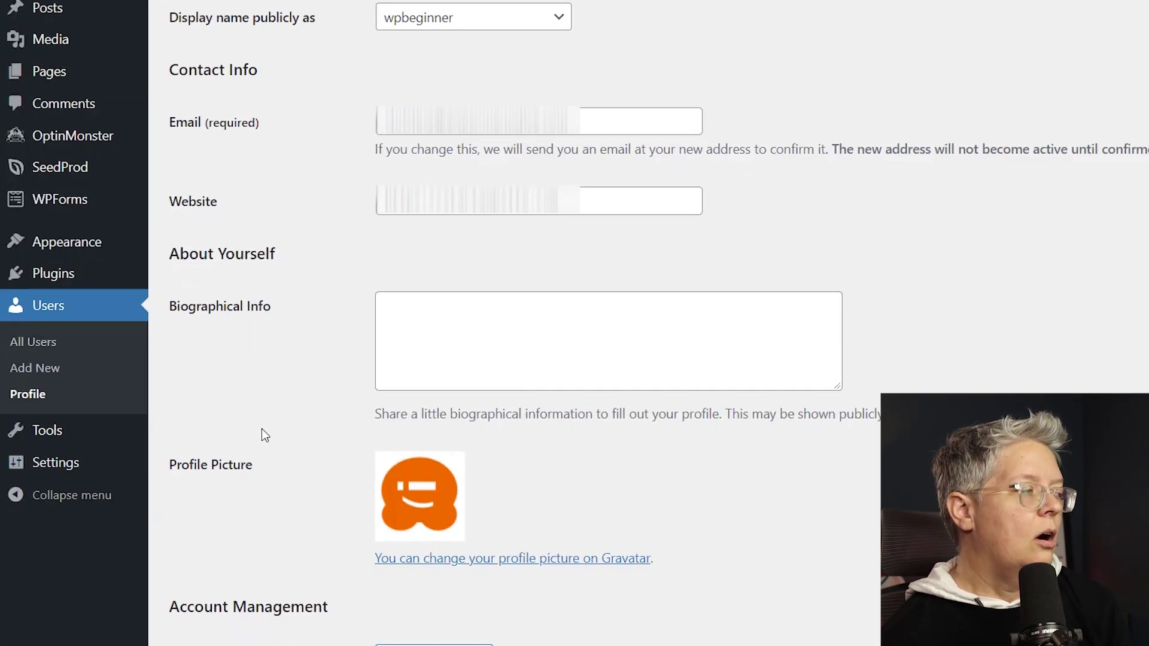
scroll(261, 429, "down", 2)
key("ctrl+shift+Tab")
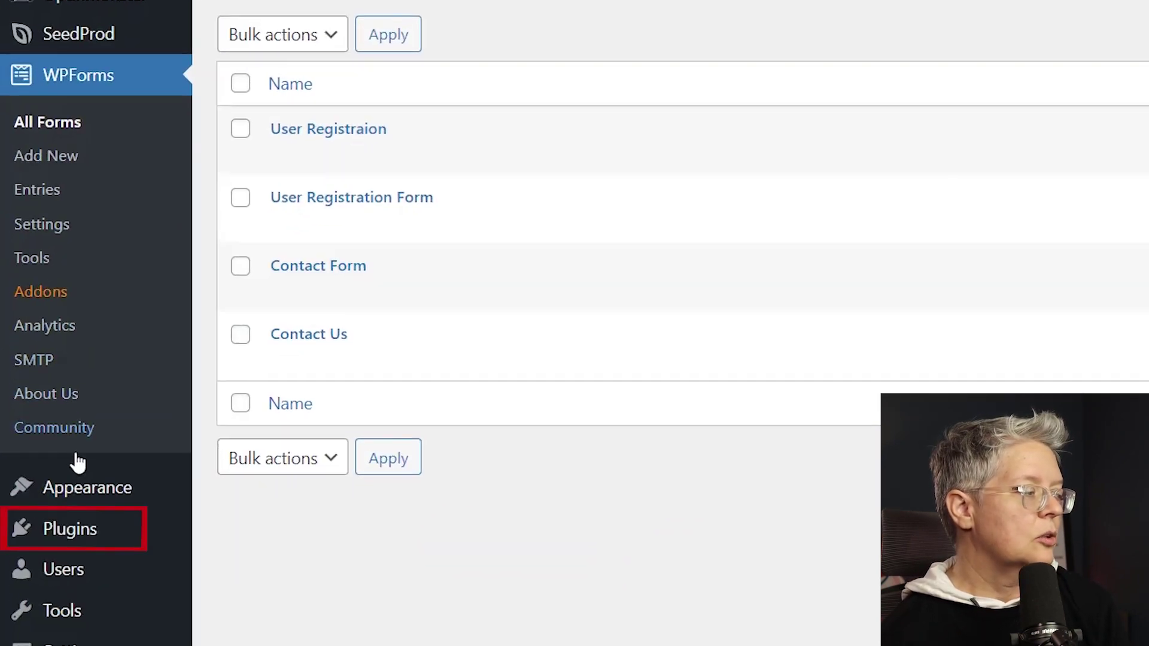
mouse_move(77, 531)
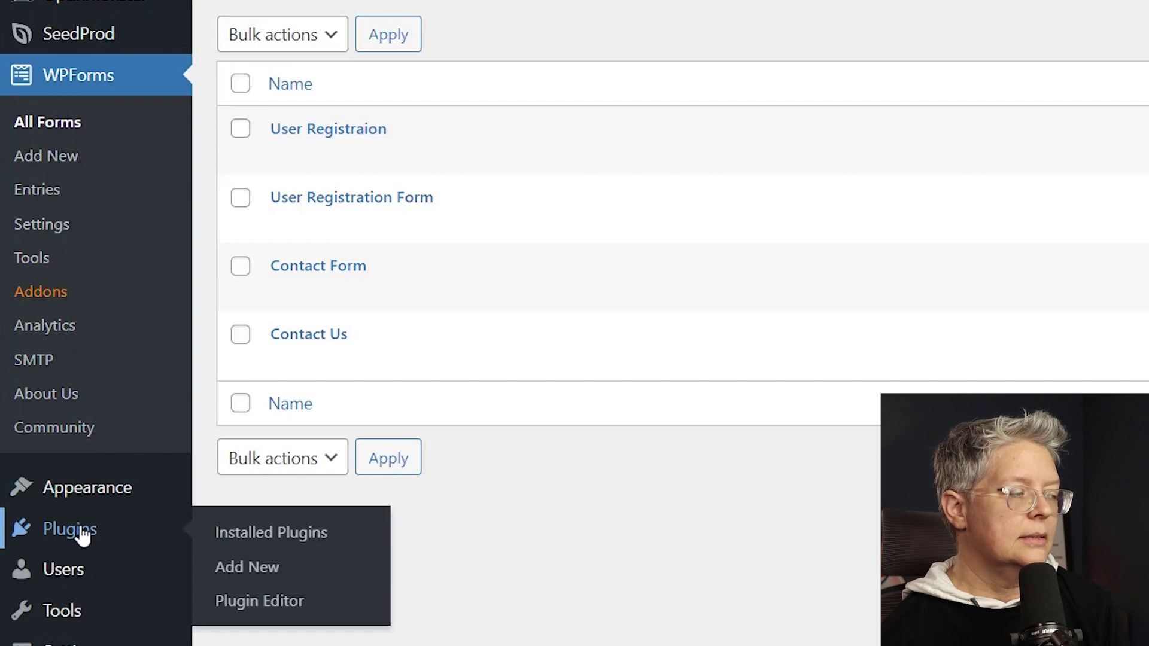
left_click(253, 571)
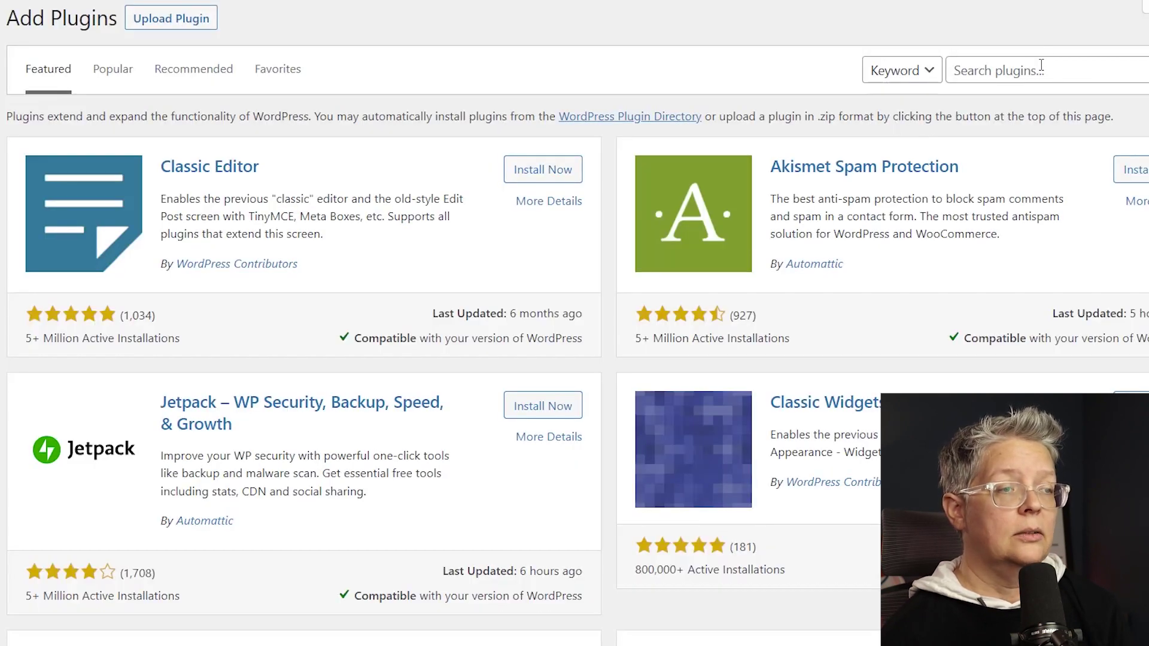
- Install and activate 'advanced custom fields', then view its empty Field Groups page
left_click(1036, 72)
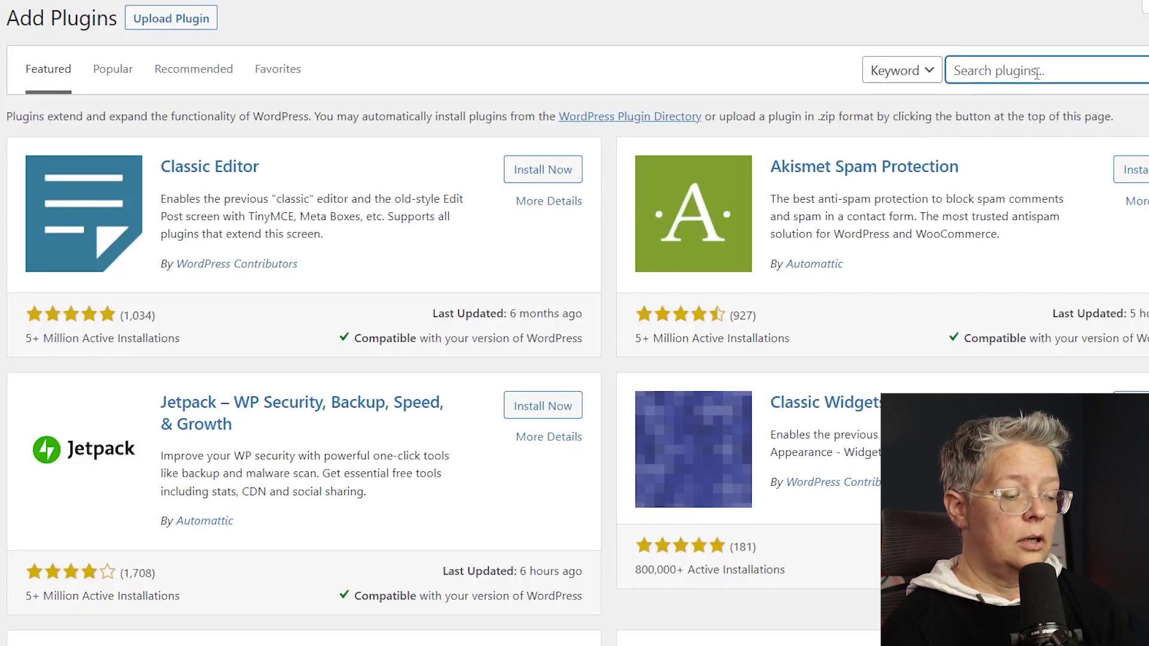
type("advance")
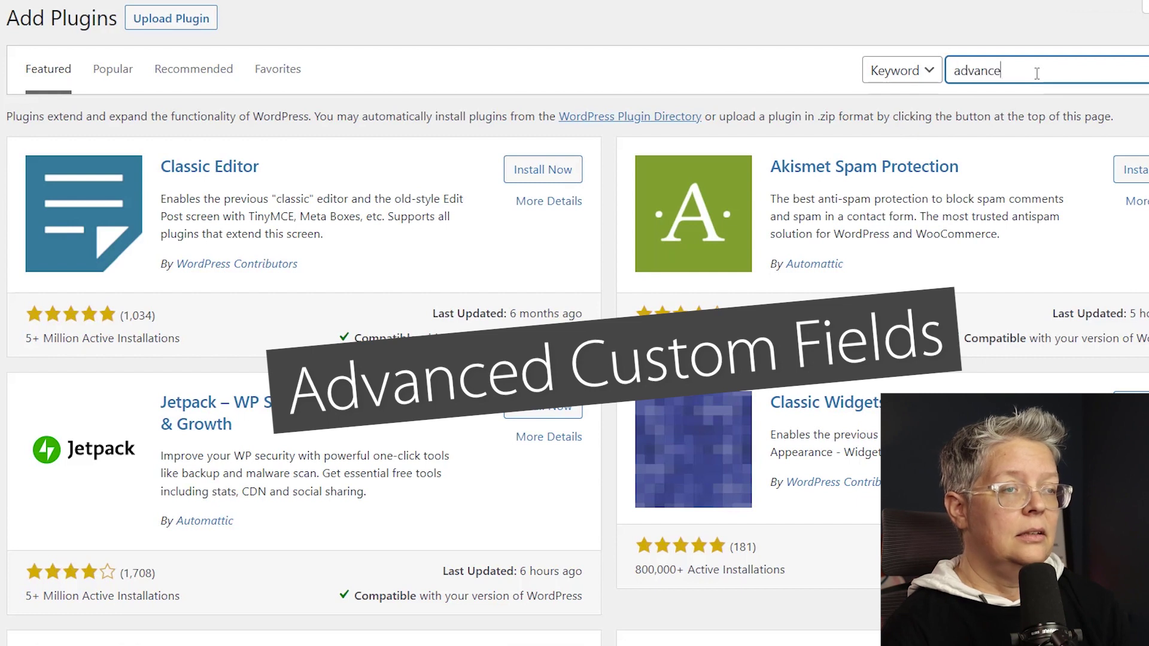
type("d custom f")
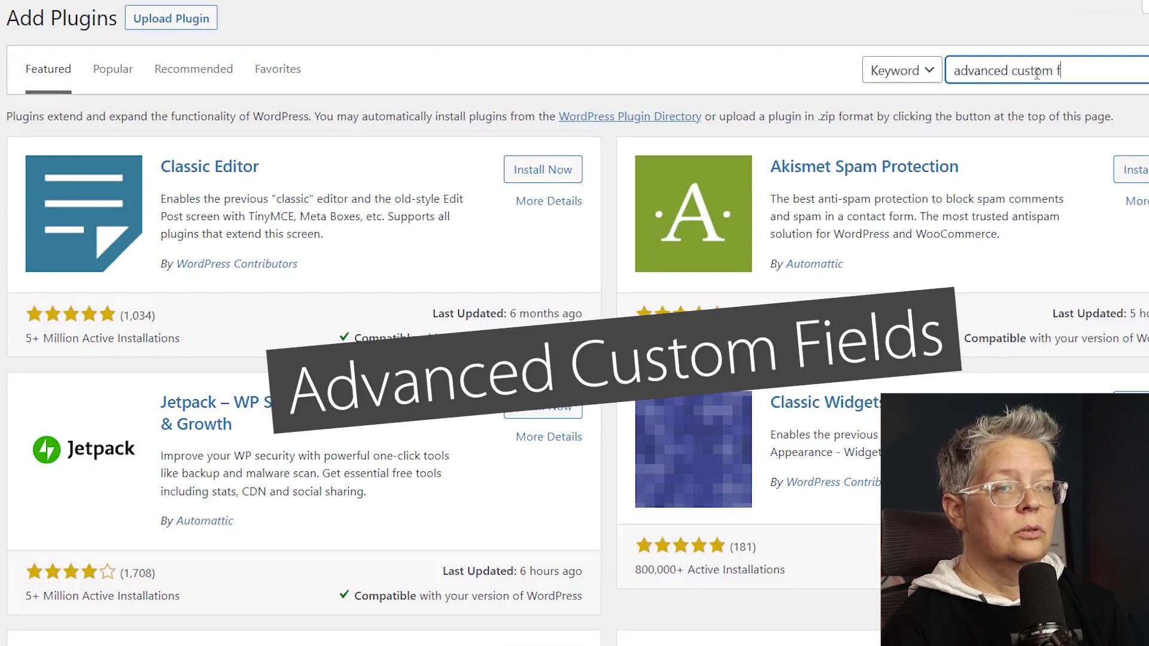
type("ields")
left_click(528, 177)
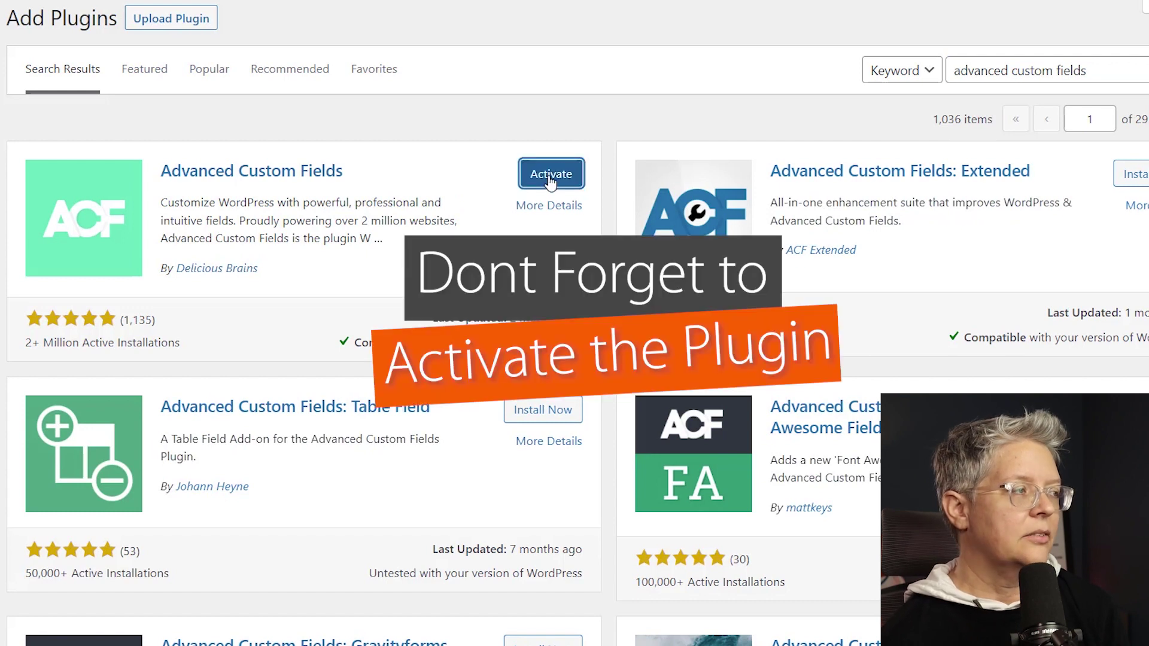
left_click(550, 175)
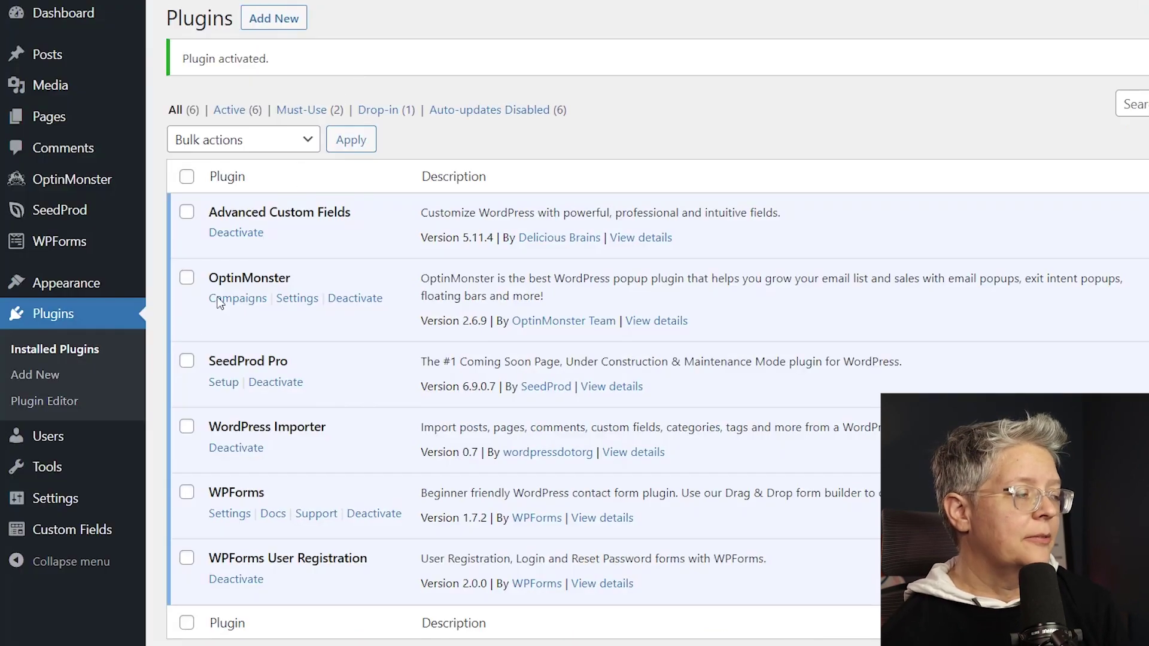
mouse_move(67, 538)
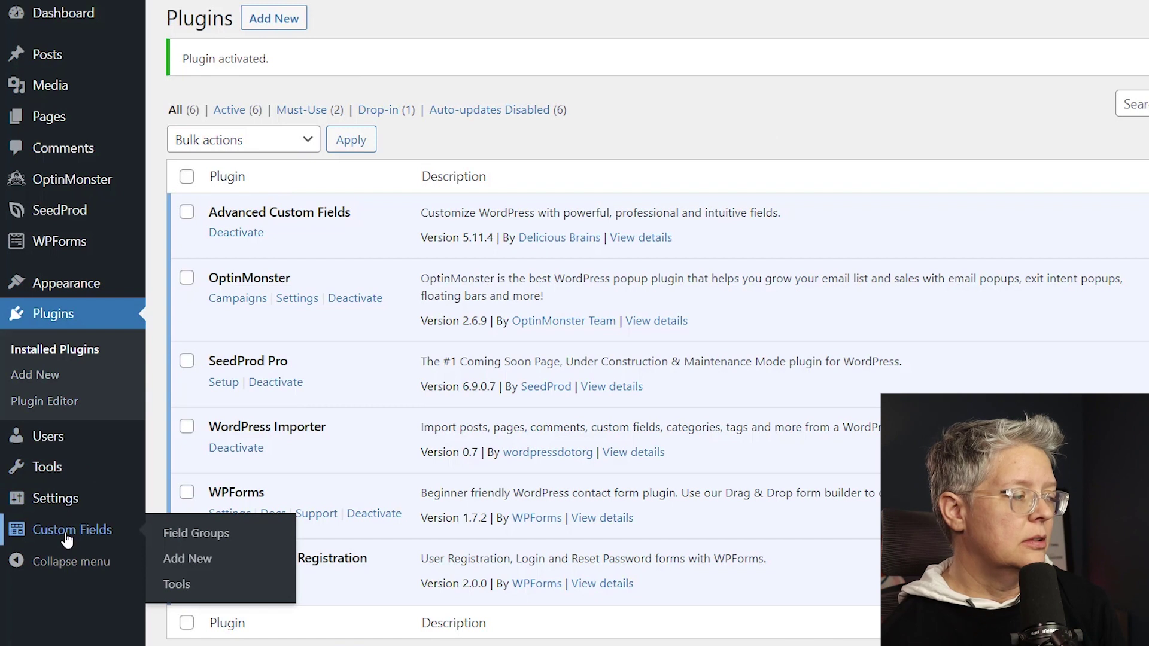
left_click(194, 532)
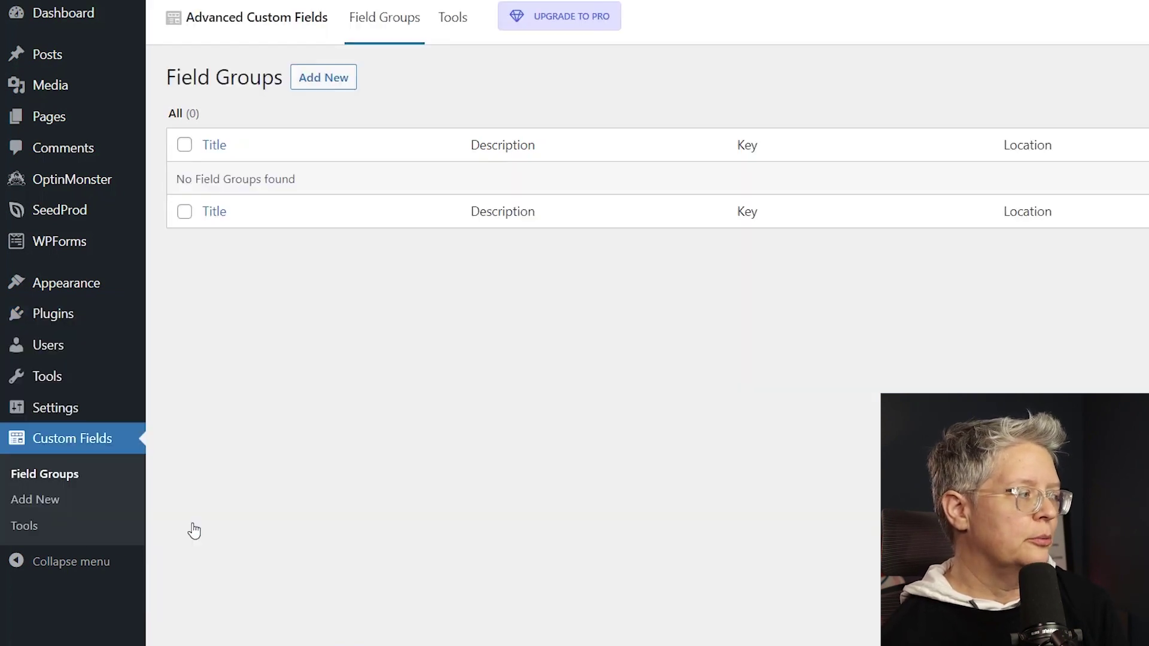
- Create the 'Social Media Details' field group with a field labelled Facebook, named facebook
left_click(328, 84)
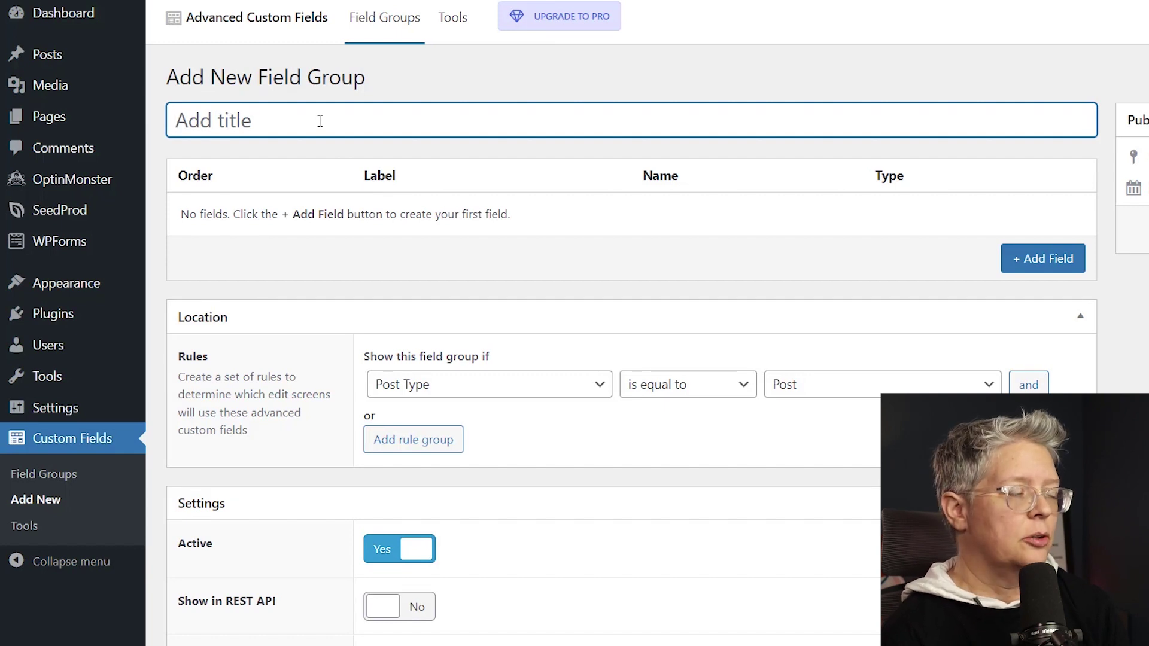
type("Social Media Details")
scroll(764, 210, "down", 1)
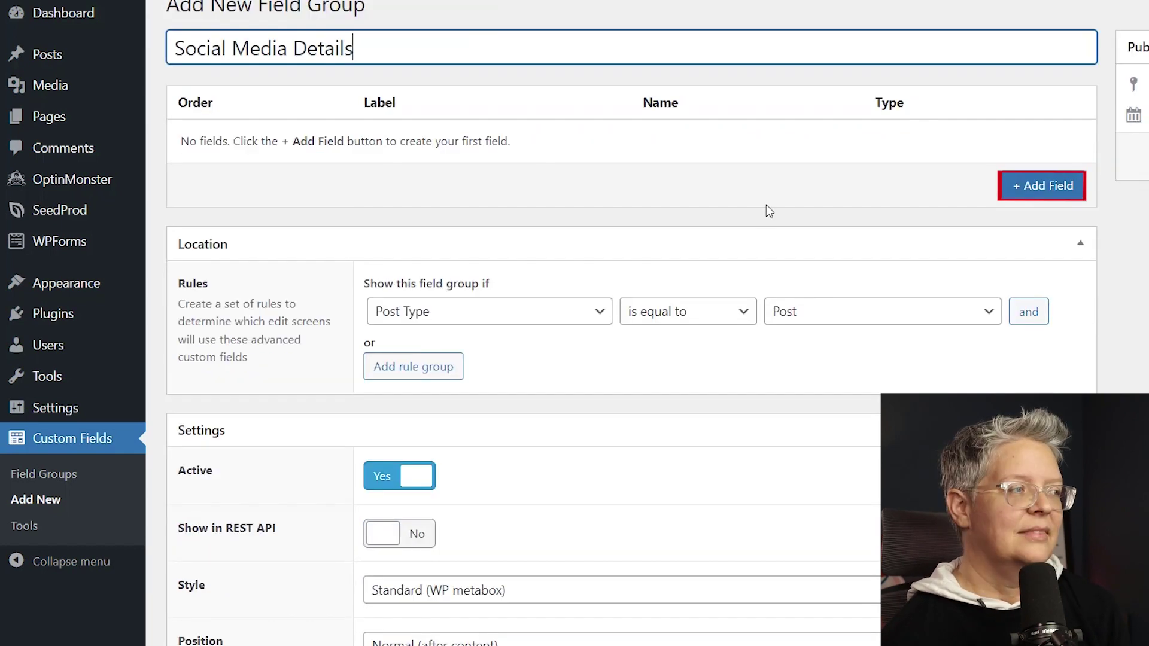
left_click(1043, 185)
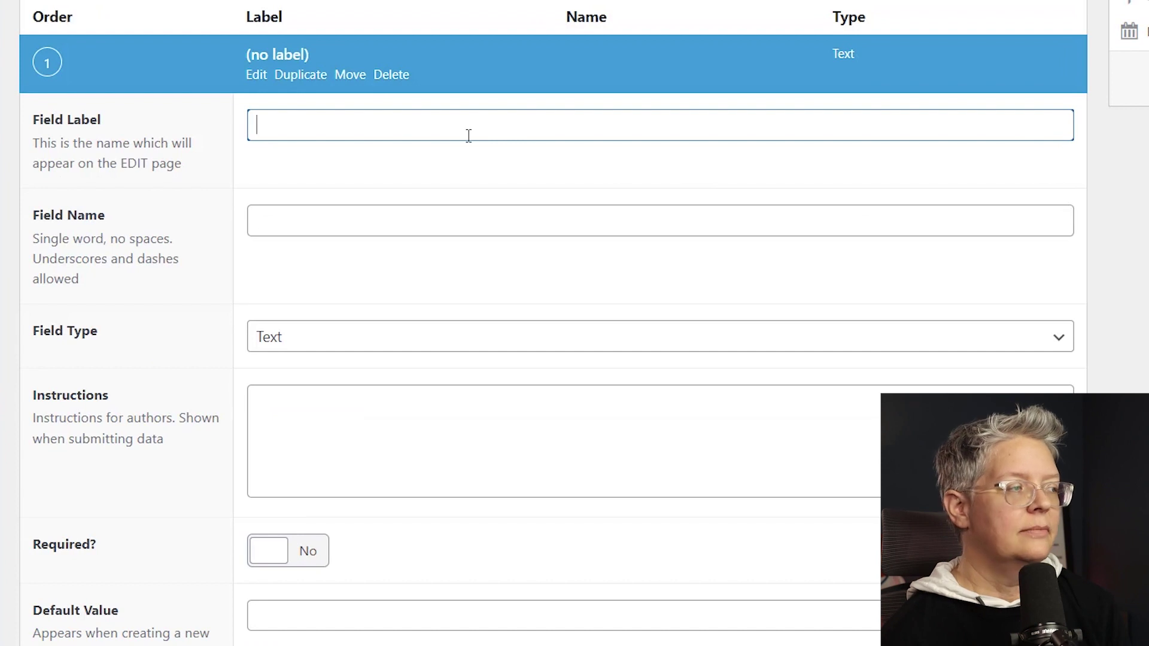
type("Facebokk")
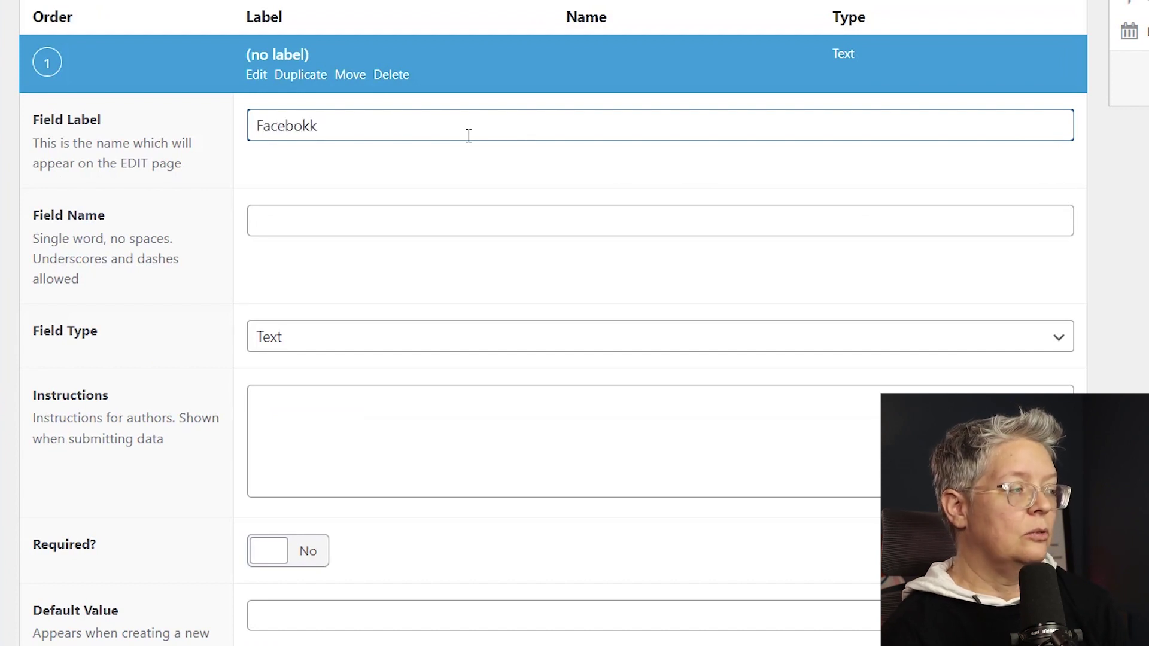
key("BackSpace")
key("BackSpace")
type("ok")
key("Tab")
scroll(467, 135, "down", 2)
left_click(352, 54)
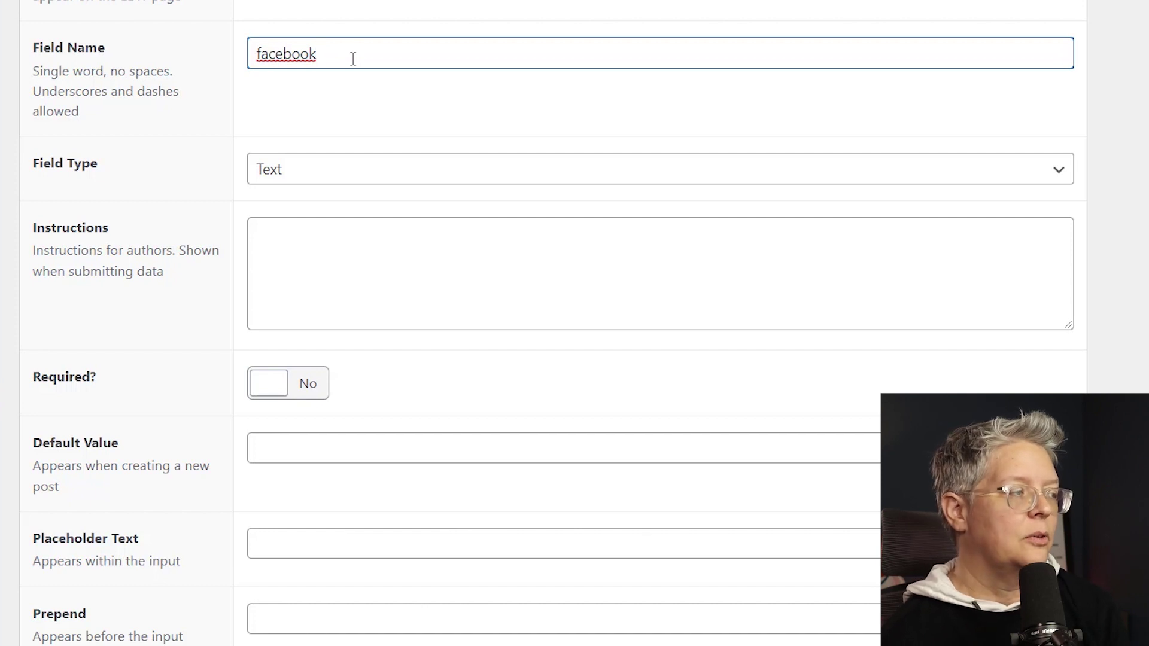
- Make the facebook field a Url type with the instruction 'Share your profile'
left_click(326, 178)
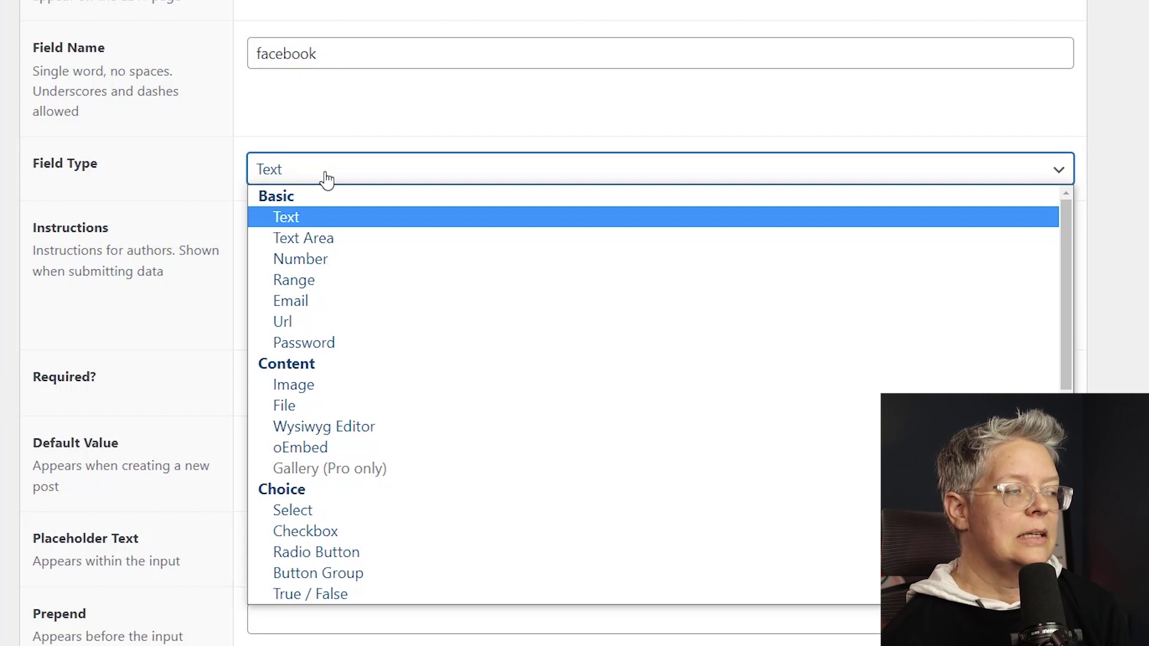
left_click(352, 321)
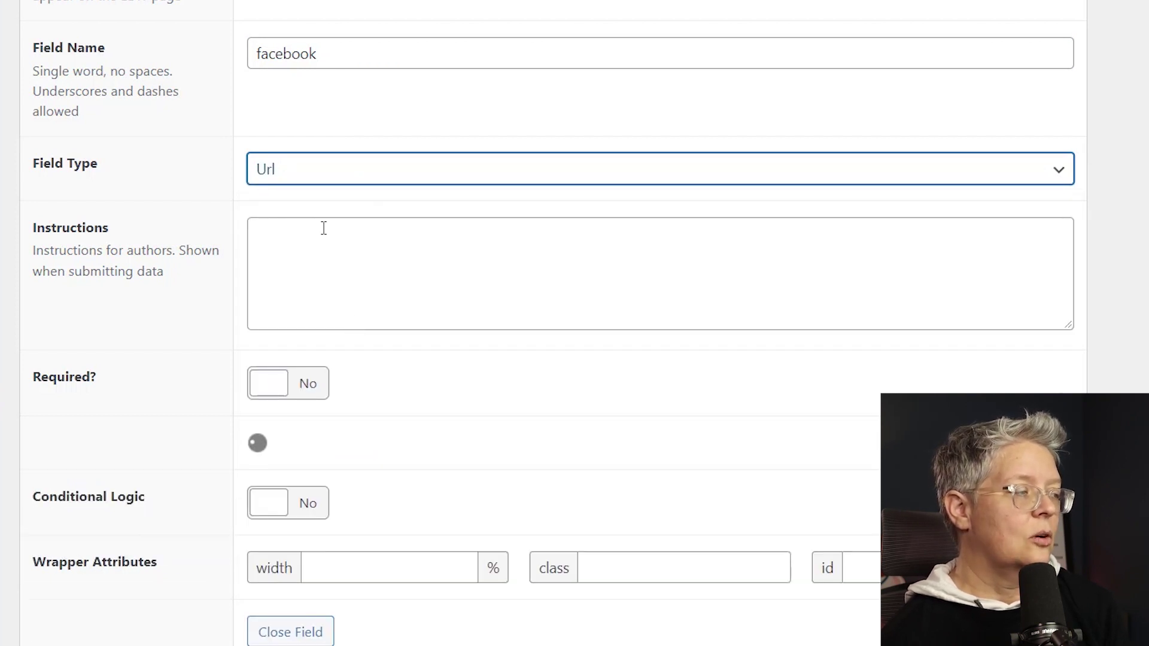
left_click(309, 258)
type("Share your profile")
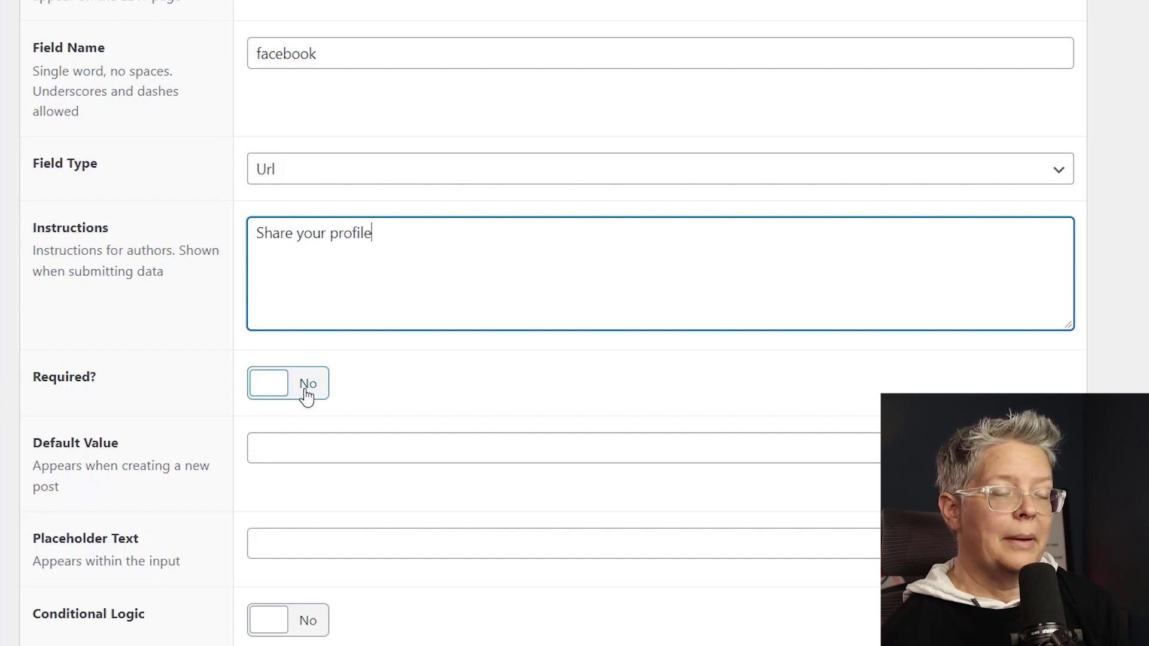
scroll(441, 372, "down", 2)
scroll(443, 372, "down", 2)
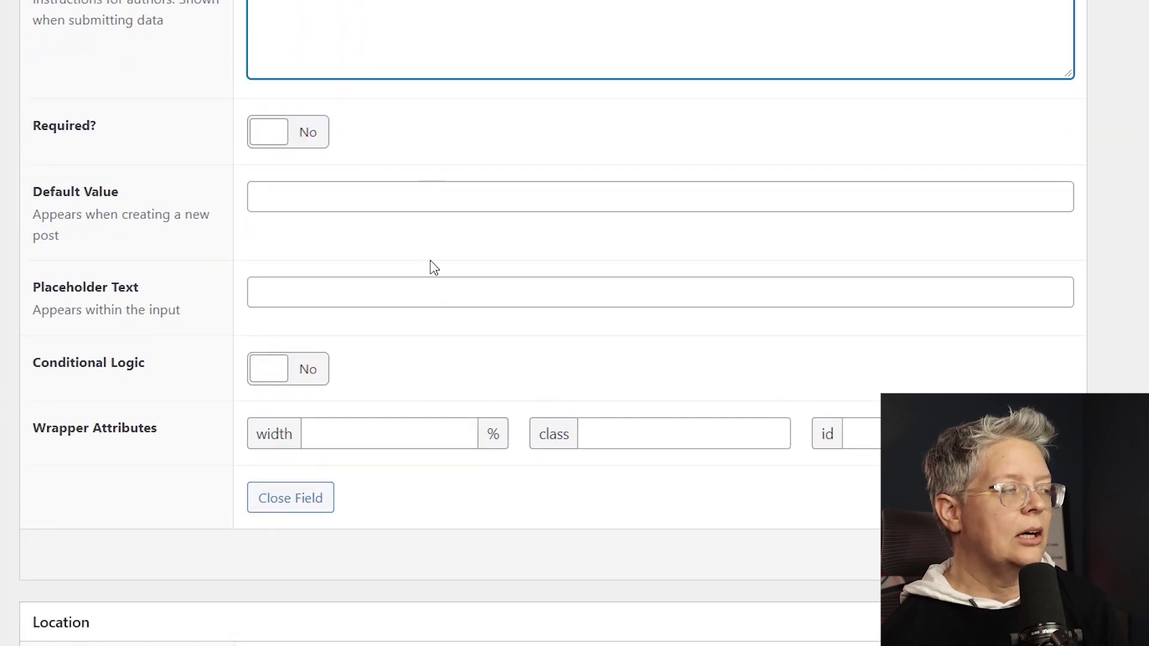
- Set the location rule to User Role is equal to All and publish Social Media Details
scroll(431, 264, "down", 4)
scroll(407, 286, "down", 5)
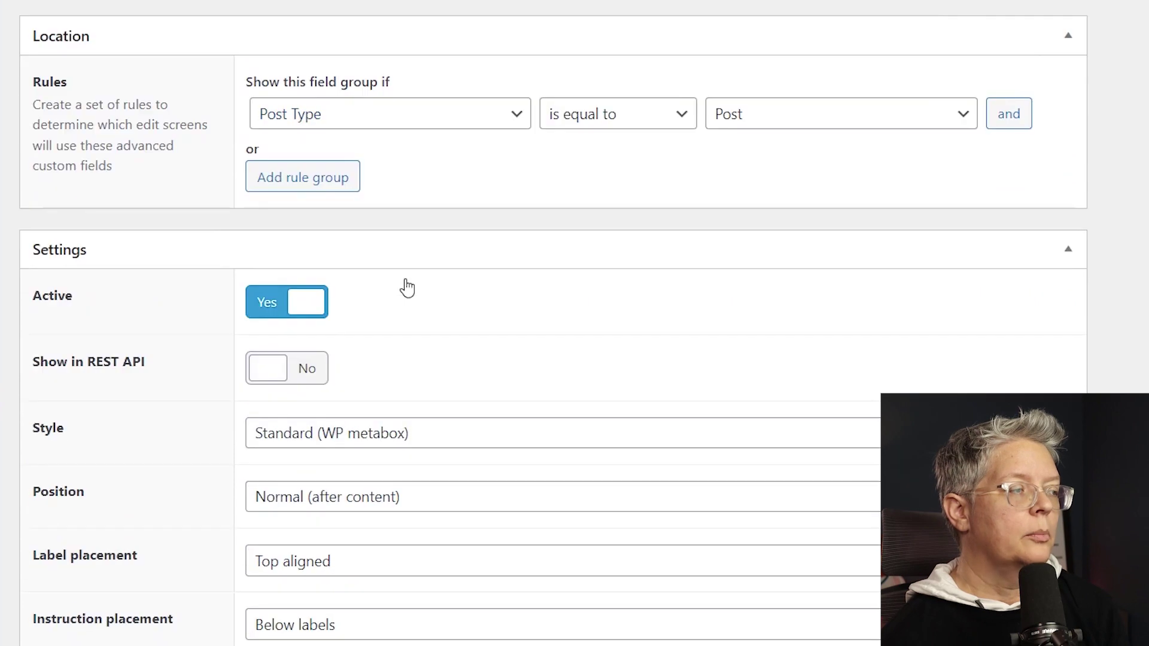
left_click(415, 121)
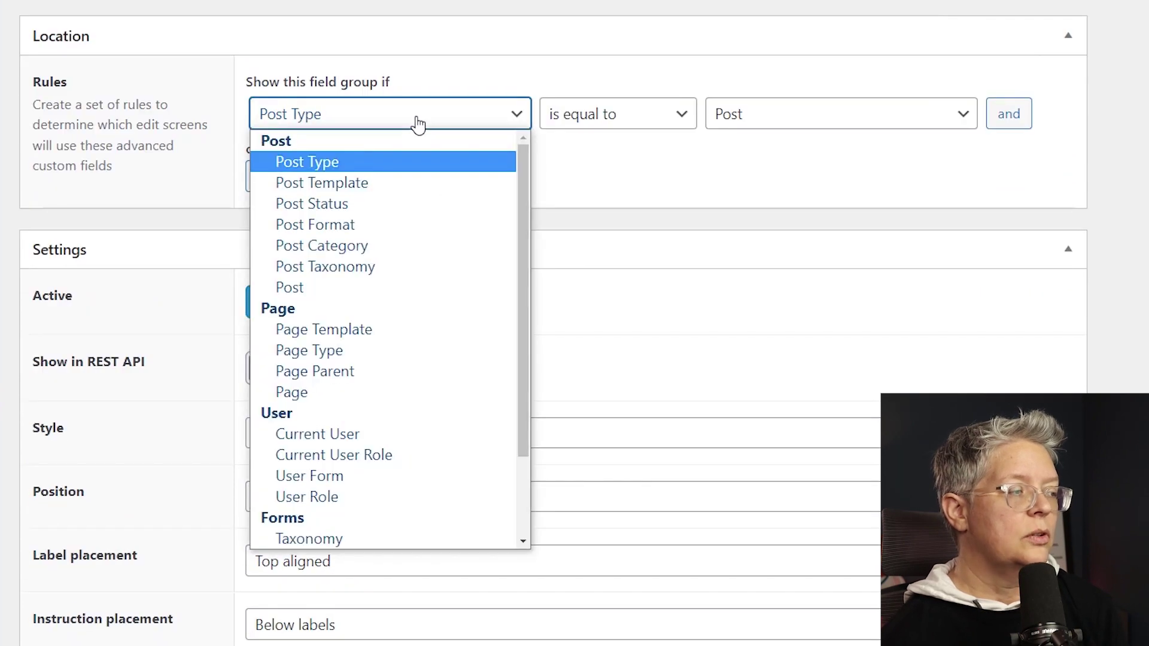
scroll(416, 226, "down", 2)
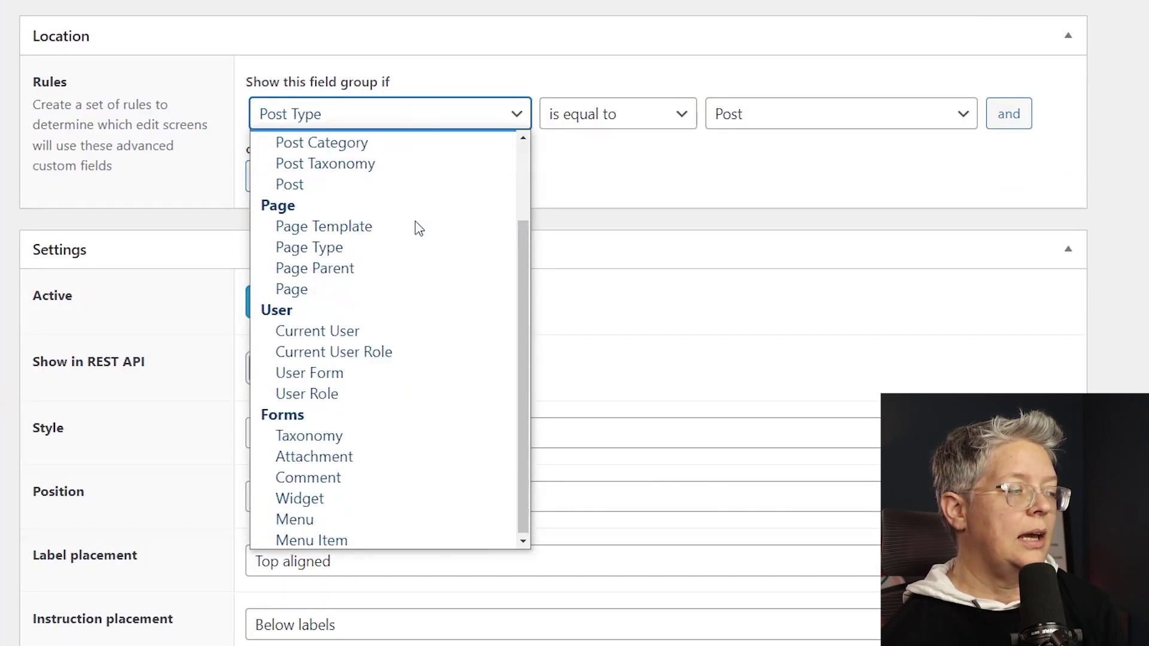
left_click(349, 396)
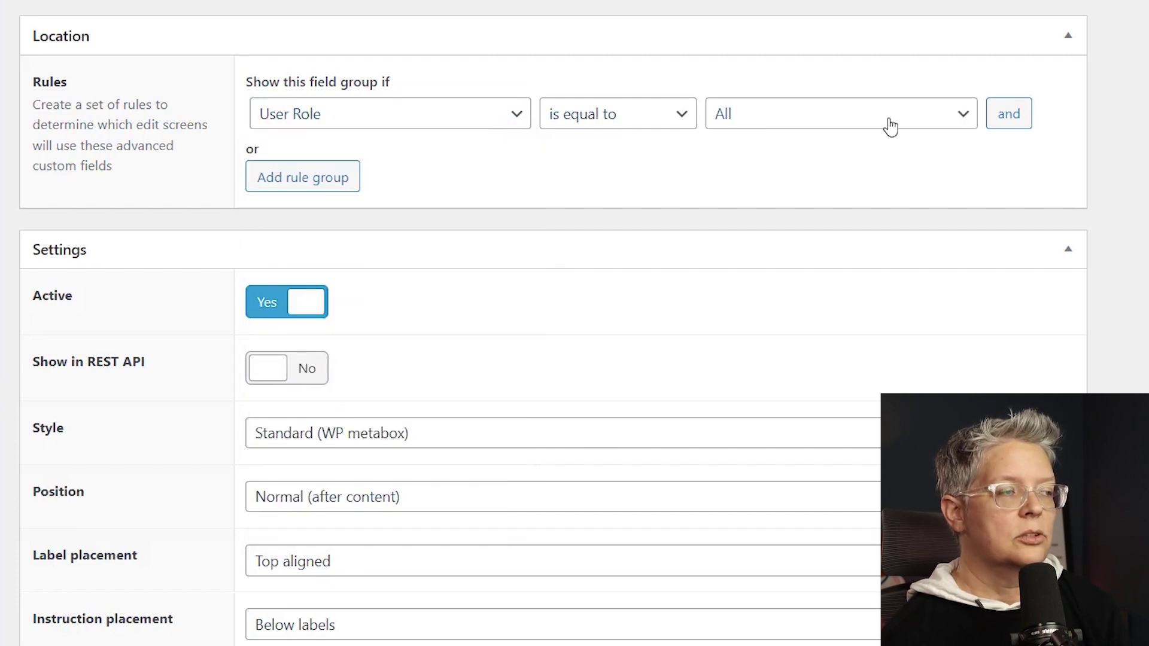
scroll(1026, 215, "down", 5)
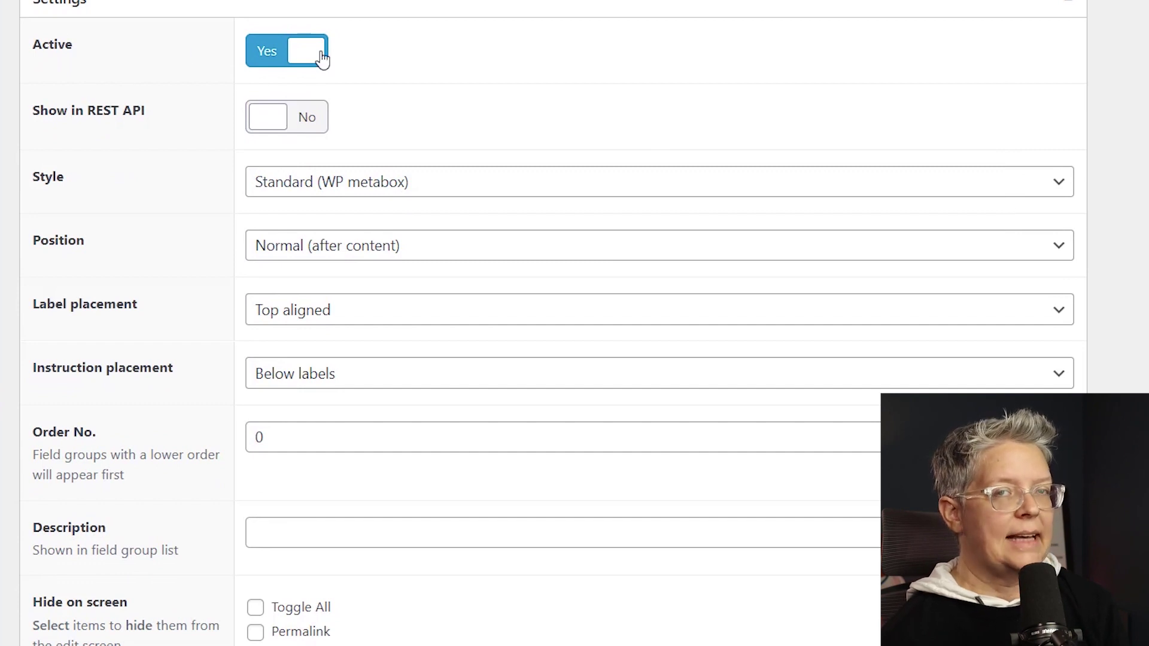
scroll(504, 168, "down", 3)
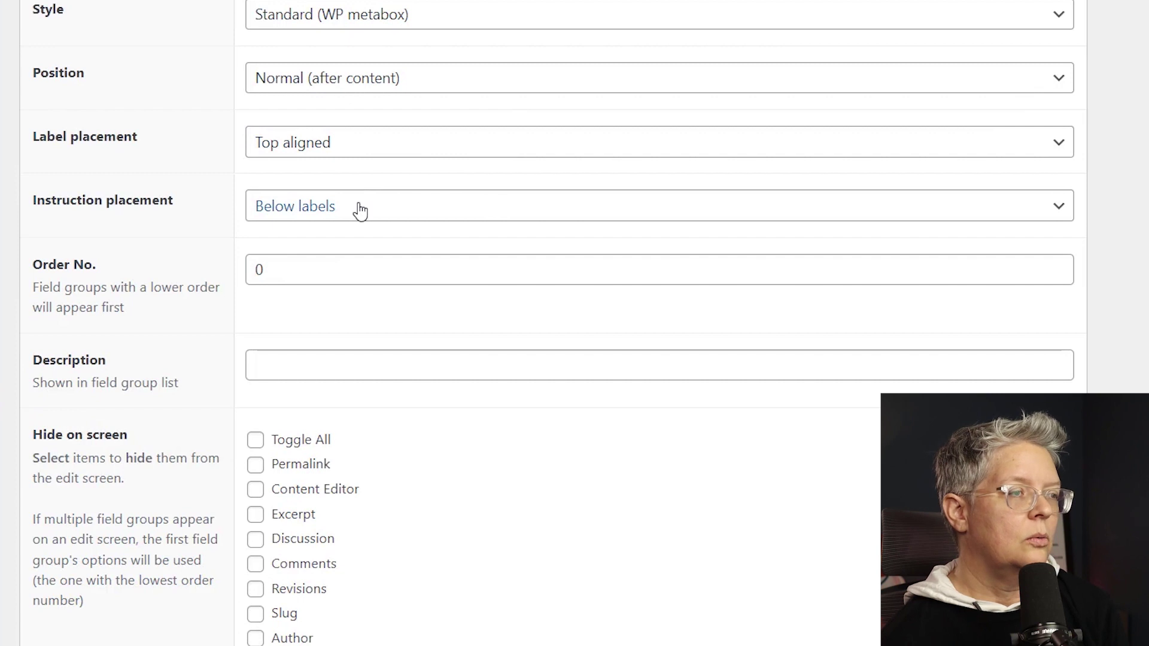
scroll(495, 259, "down", 4)
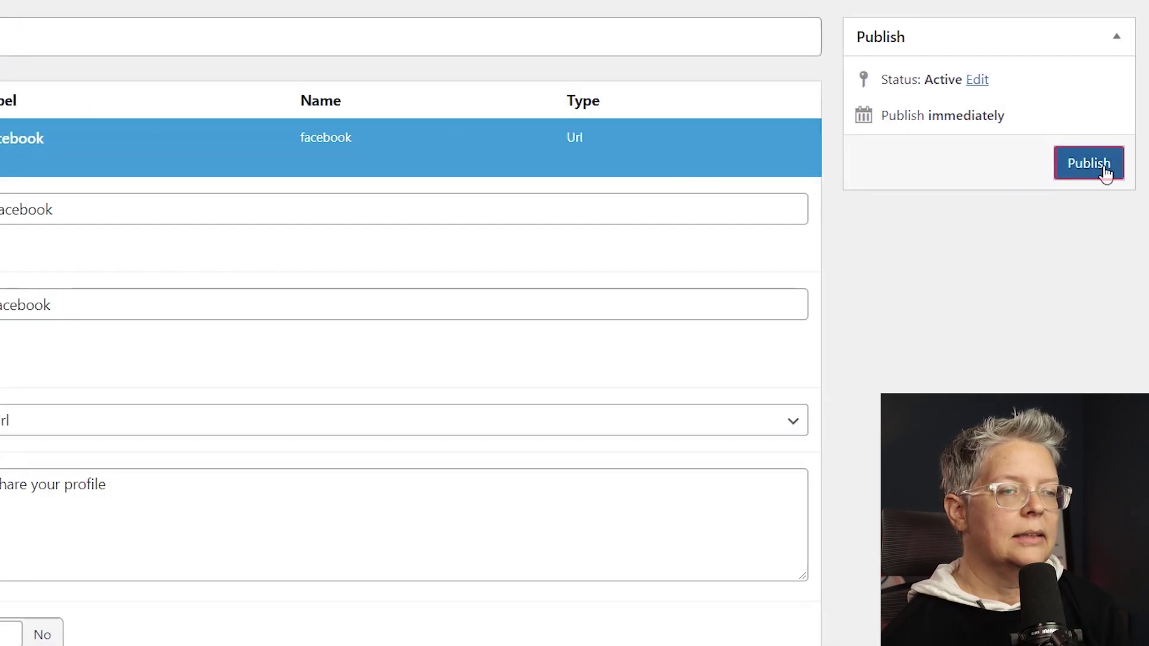
left_click(1102, 165)
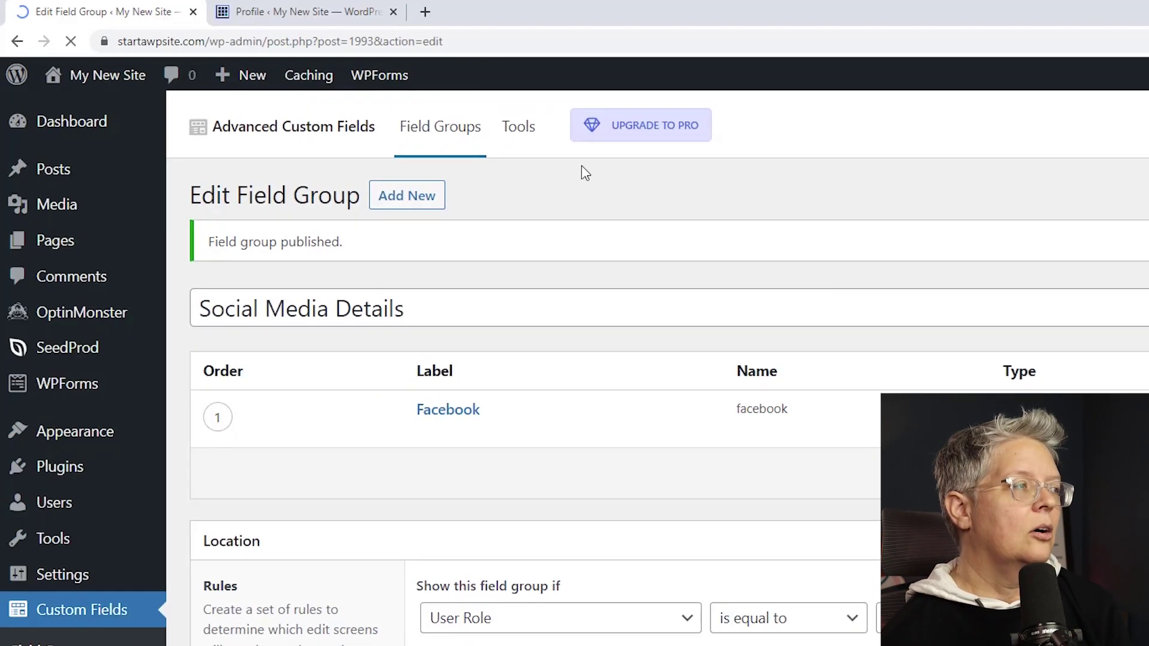
left_click(304, 16)
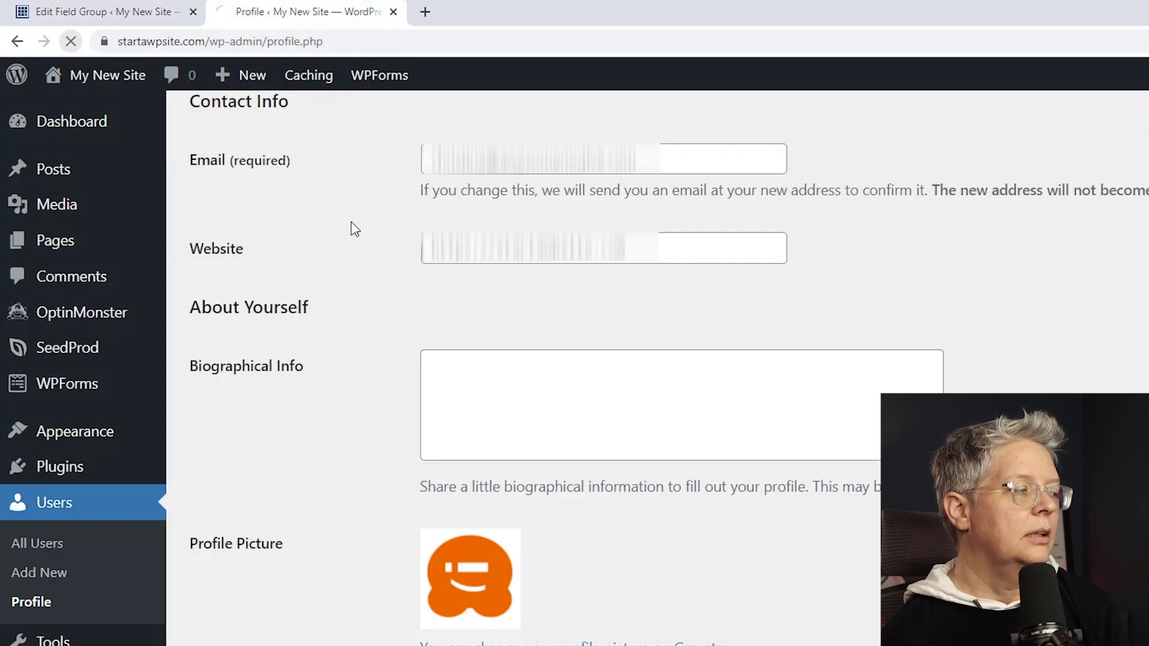
- Scroll the profile to the new Facebook field under Social Media Details, then go to WPForms > All Forms
scroll(342, 304, "down", 5)
scroll(342, 277, "down", 5)
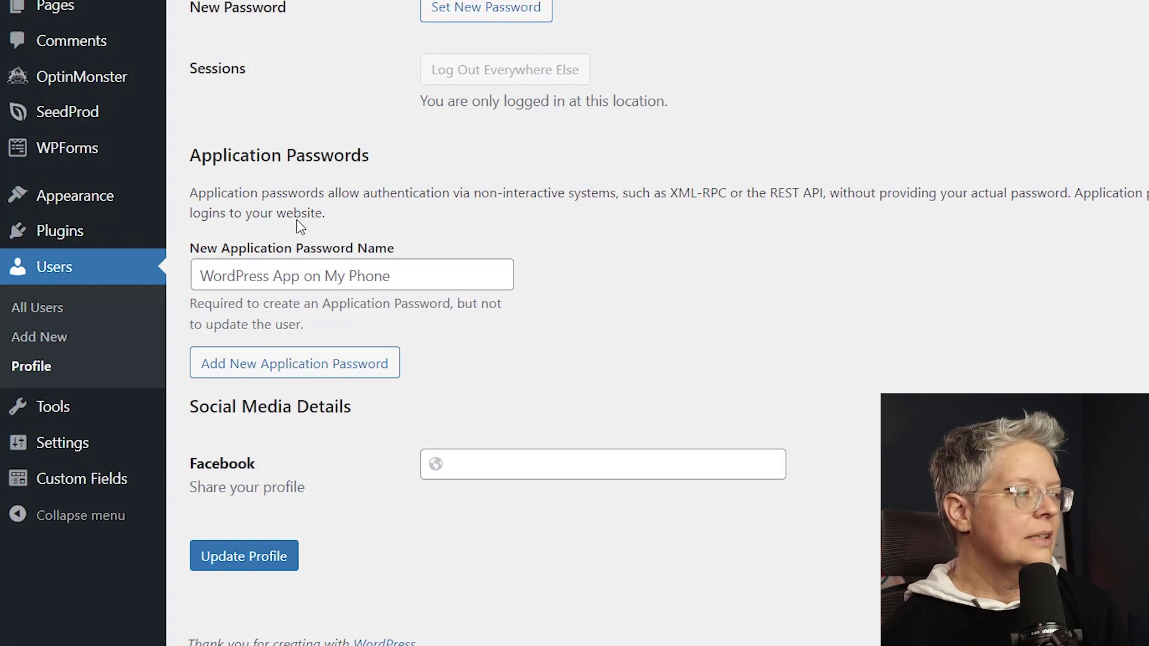
mouse_move(50, 146)
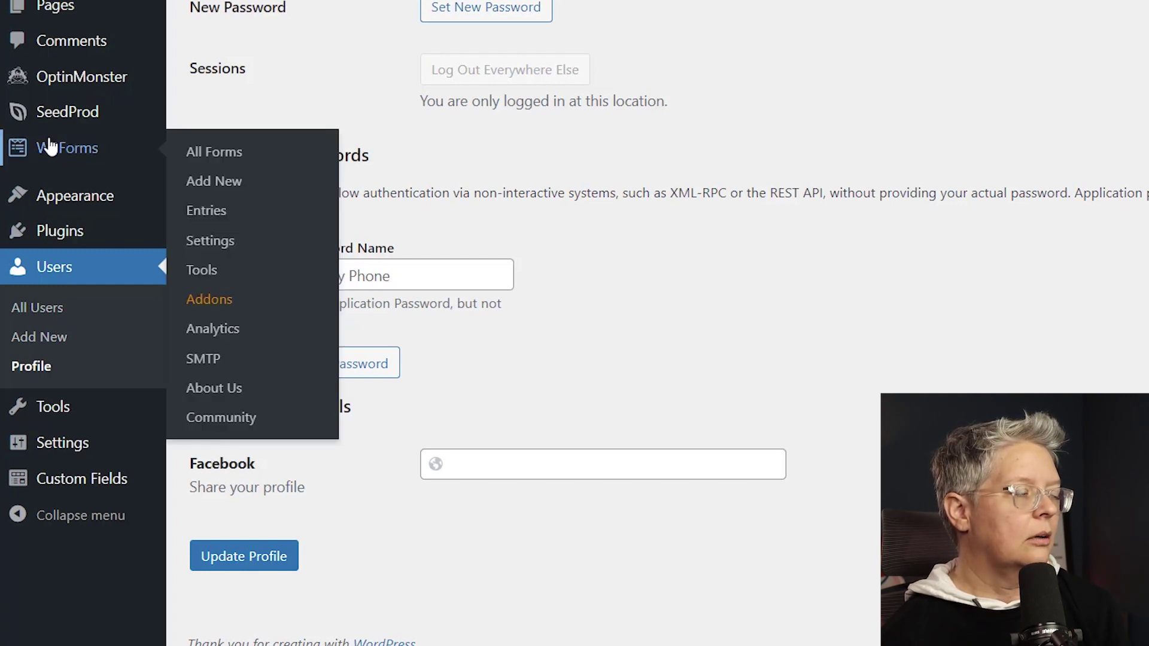
left_click(226, 161)
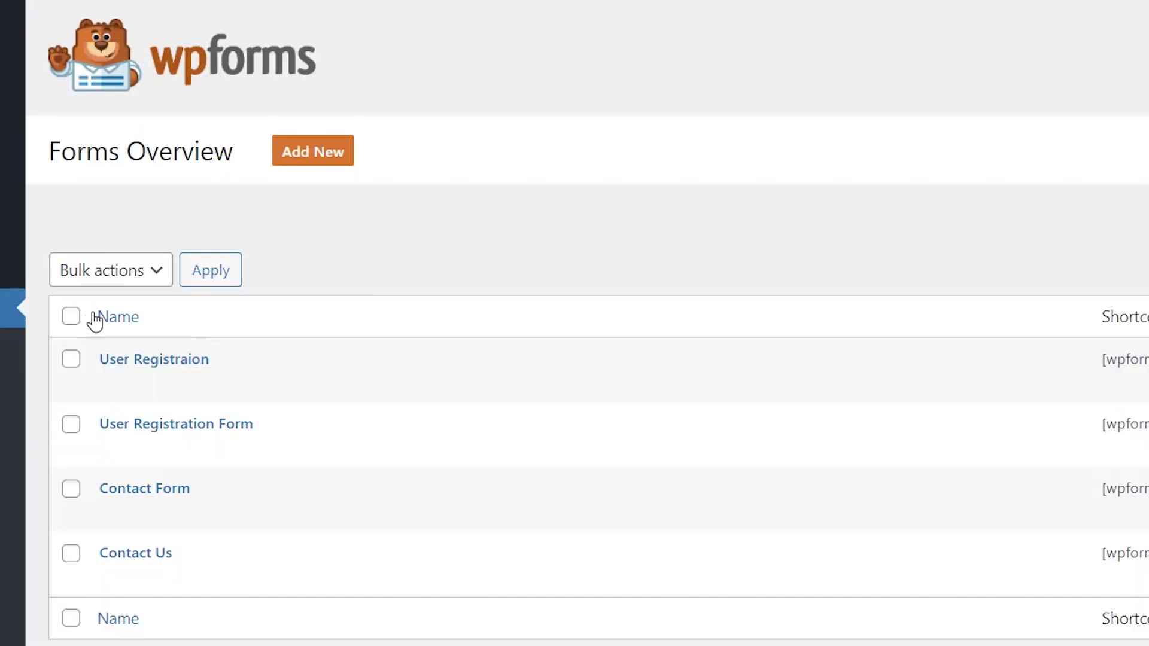
mouse_move(144, 369)
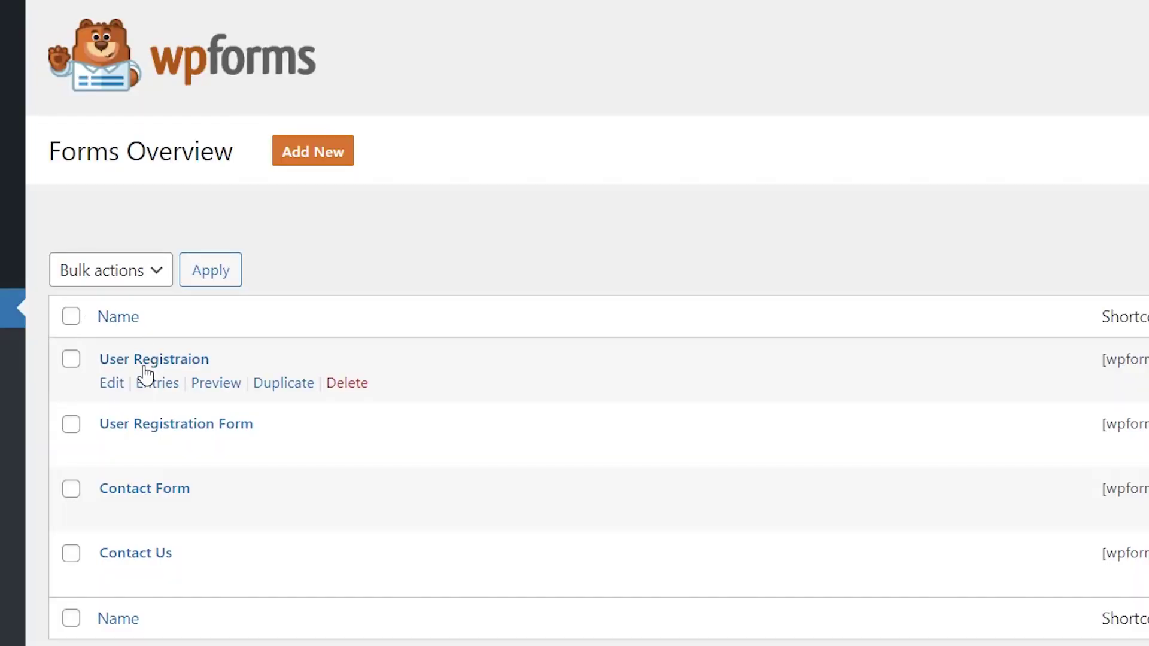
- Open the User Registraion form in the builder and add a Website / URL field above Short Bio
left_click(108, 384)
left_click(654, 482)
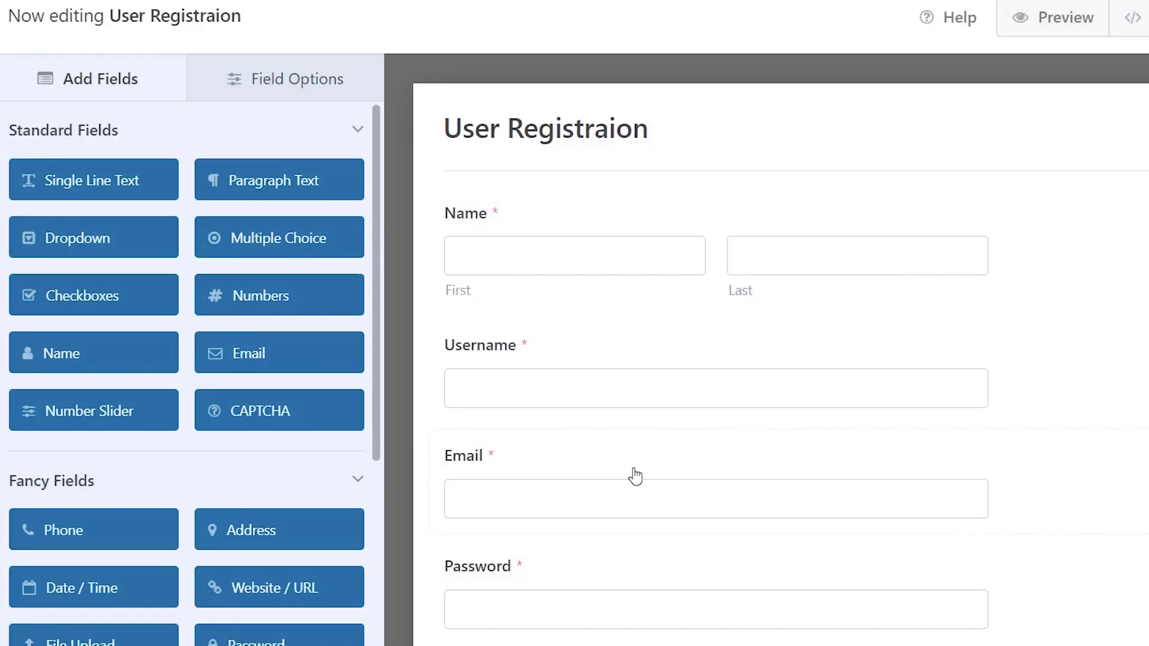
scroll(633, 474, "down", 2)
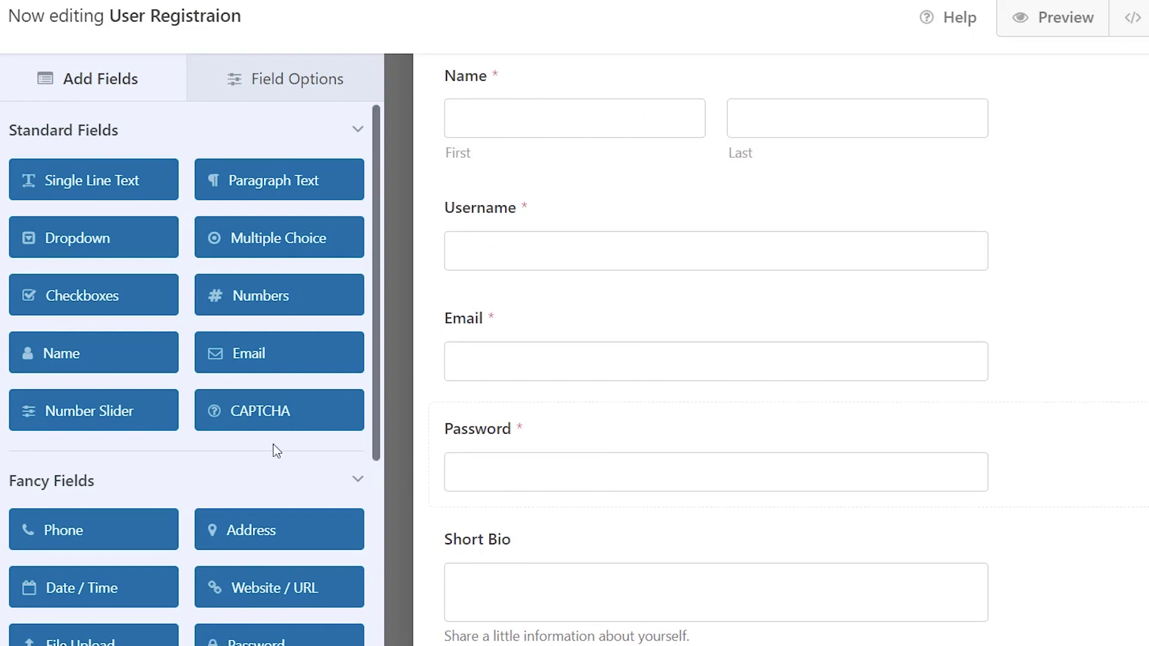
scroll(270, 444, "down", 3)
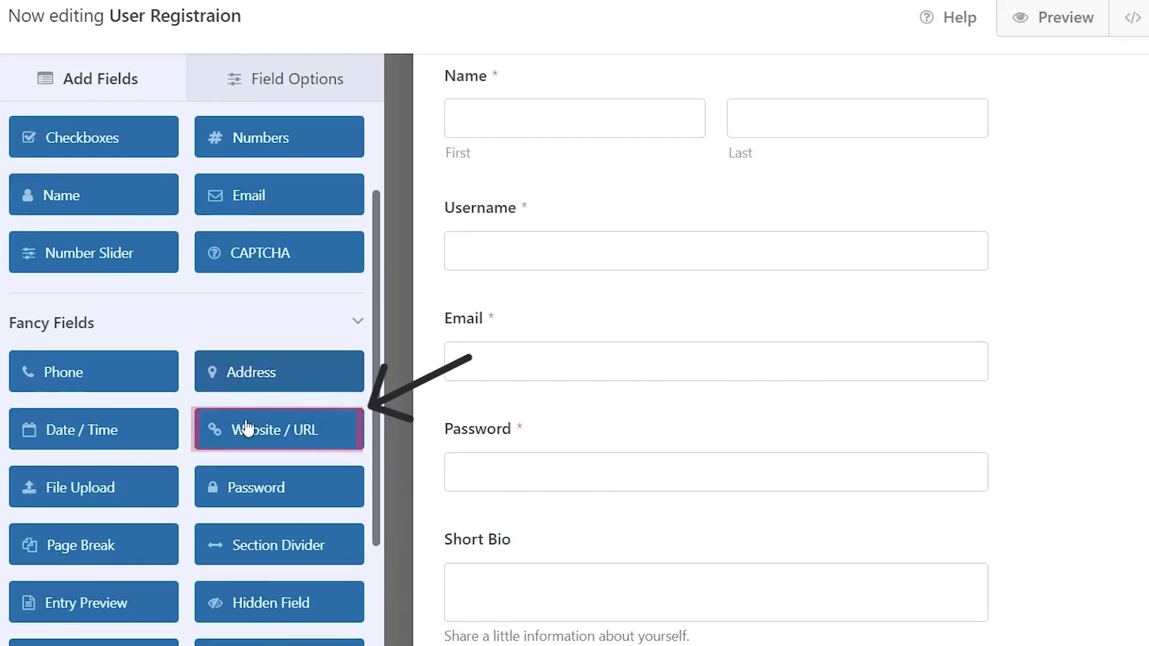
left_click_drag(263, 431, 495, 547)
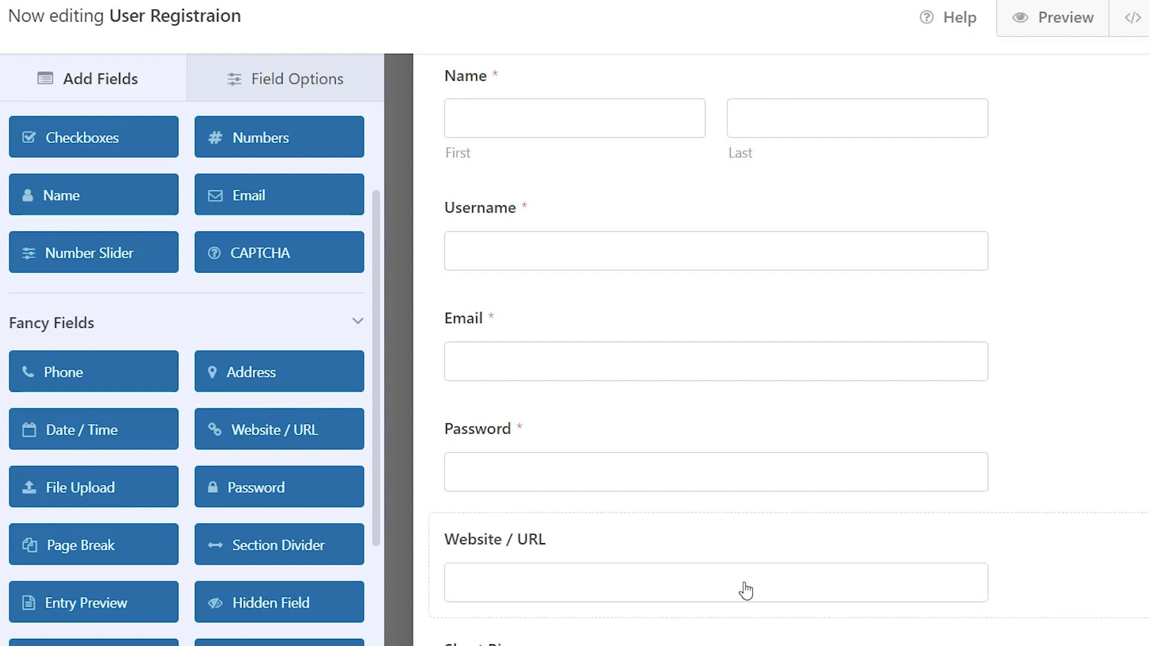
- Relabel the new URL field 'Facebook' and save the form
left_click(508, 555)
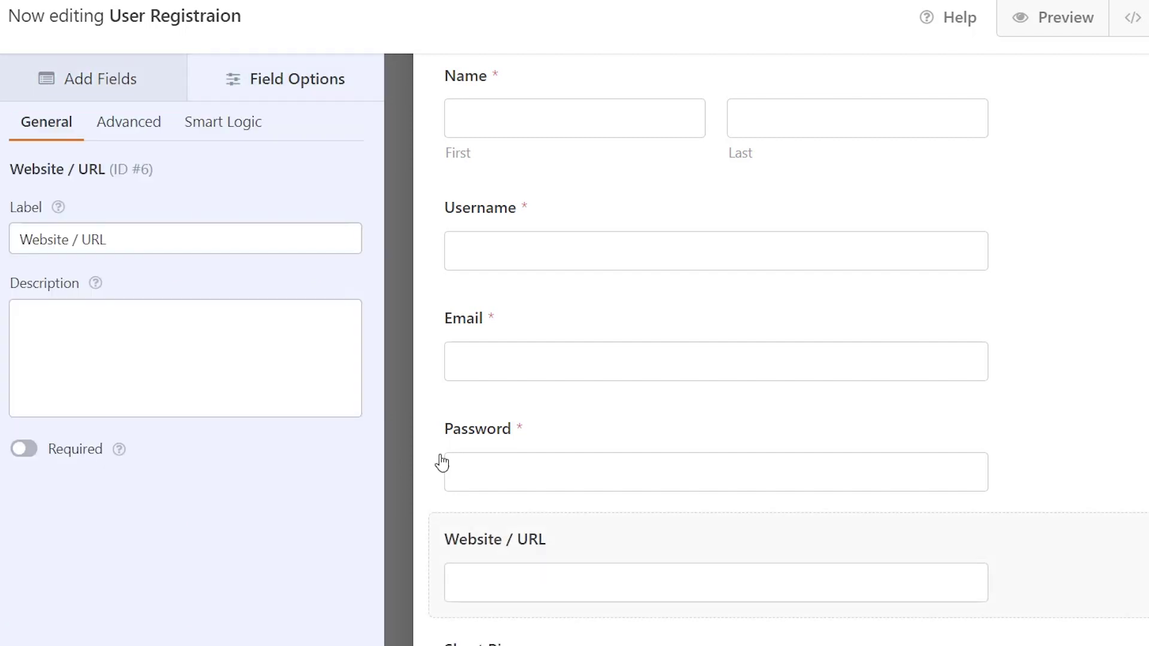
left_click_drag(140, 239, 19, 242)
type("Facebook")
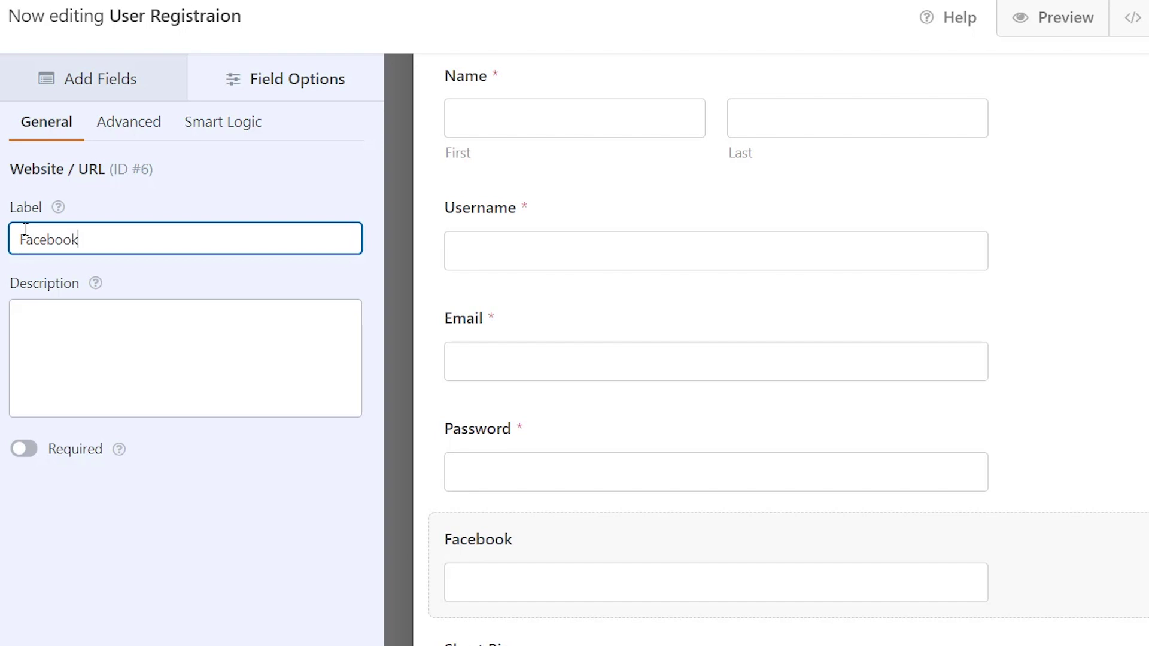
scroll(421, 485, "down", 2)
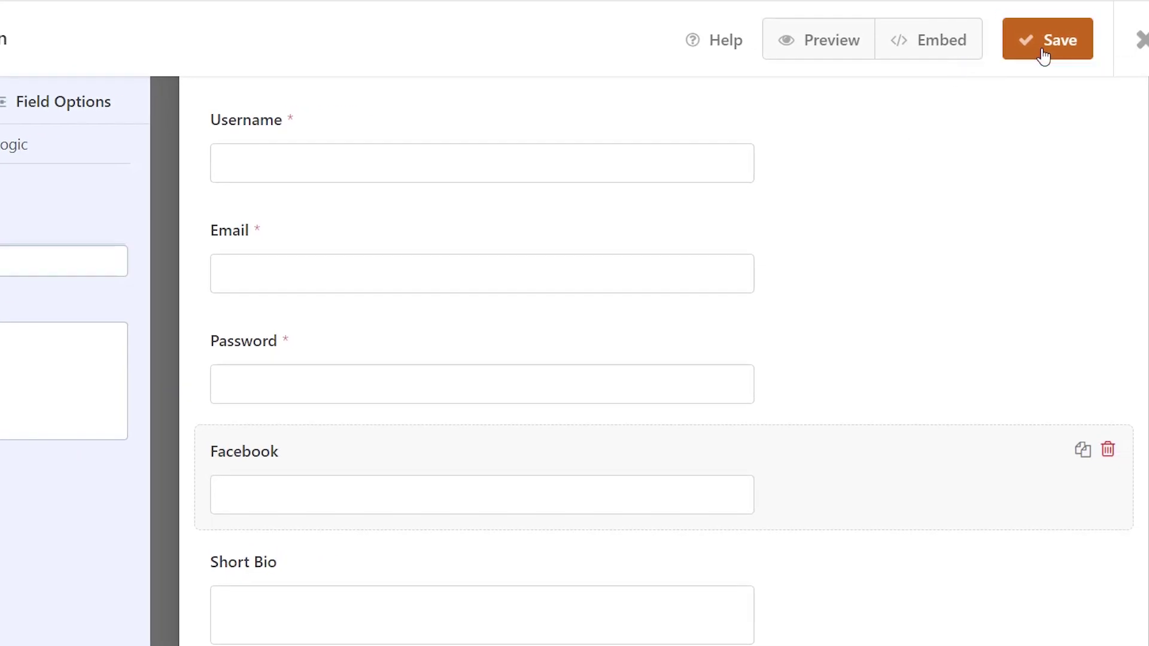
left_click(1043, 53)
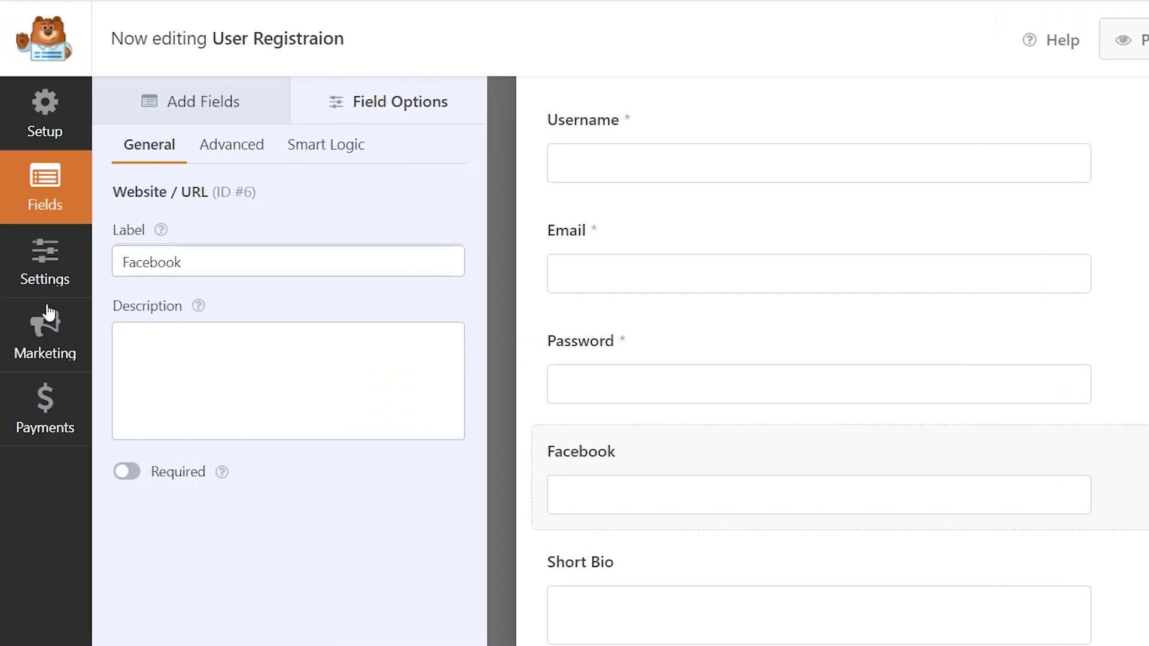
- Open the form's User Registration settings and leave the Website field mapping unmapped
left_click(54, 278)
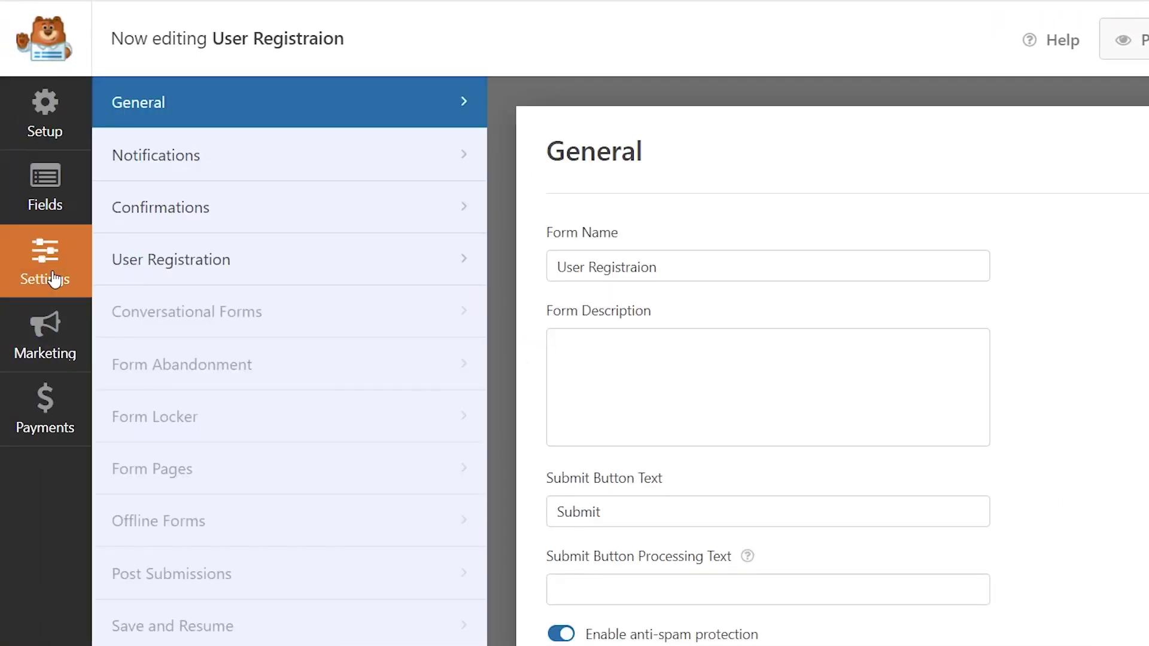
left_click(174, 273)
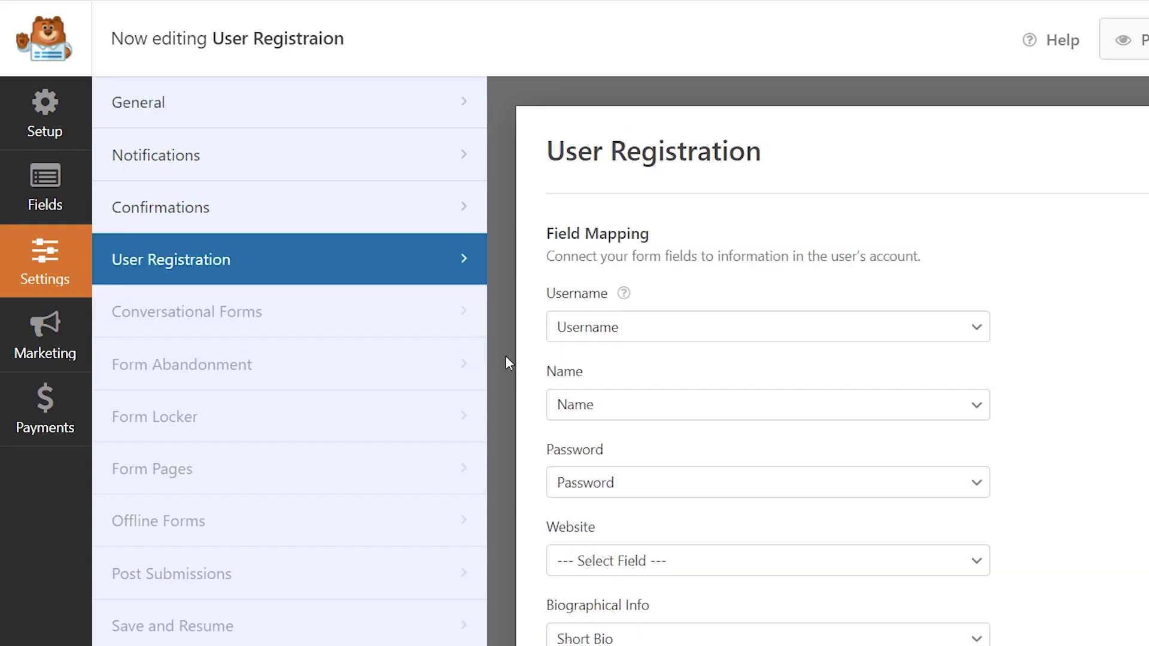
scroll(508, 353, "down", 3)
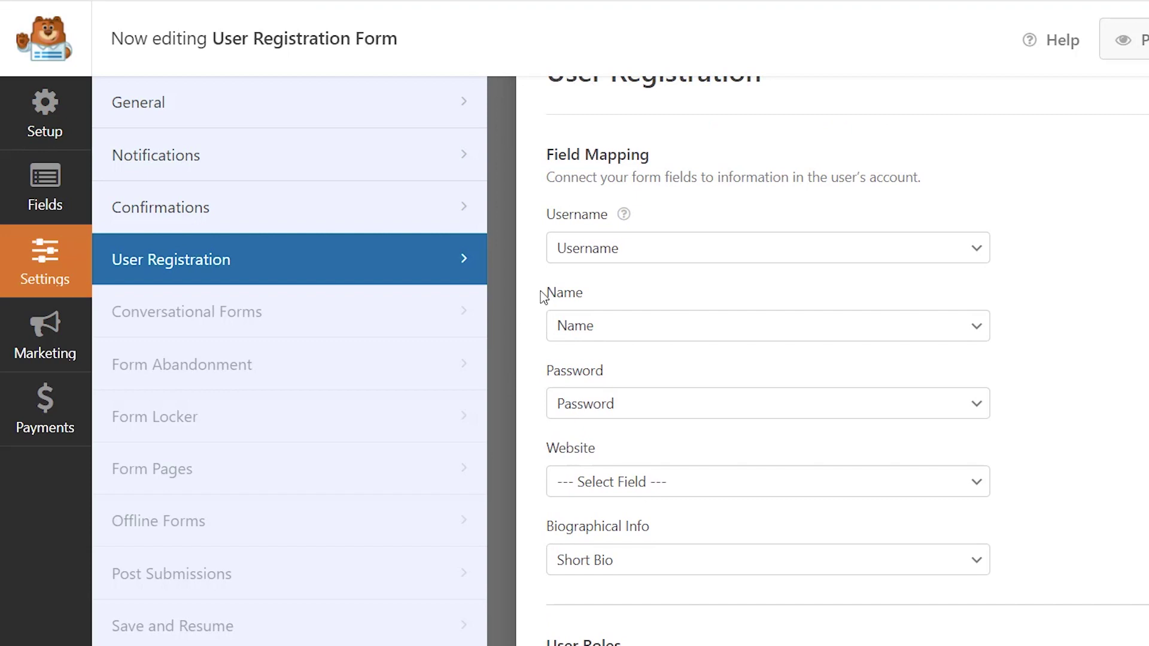
scroll(550, 372, "down", 3)
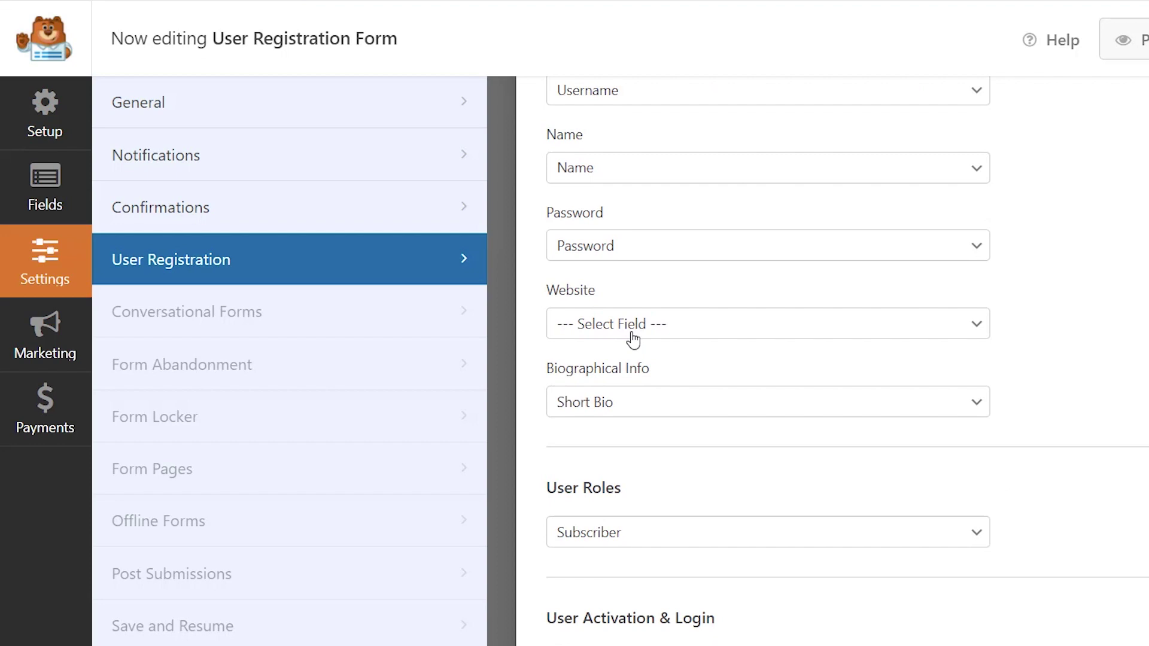
left_click(633, 326)
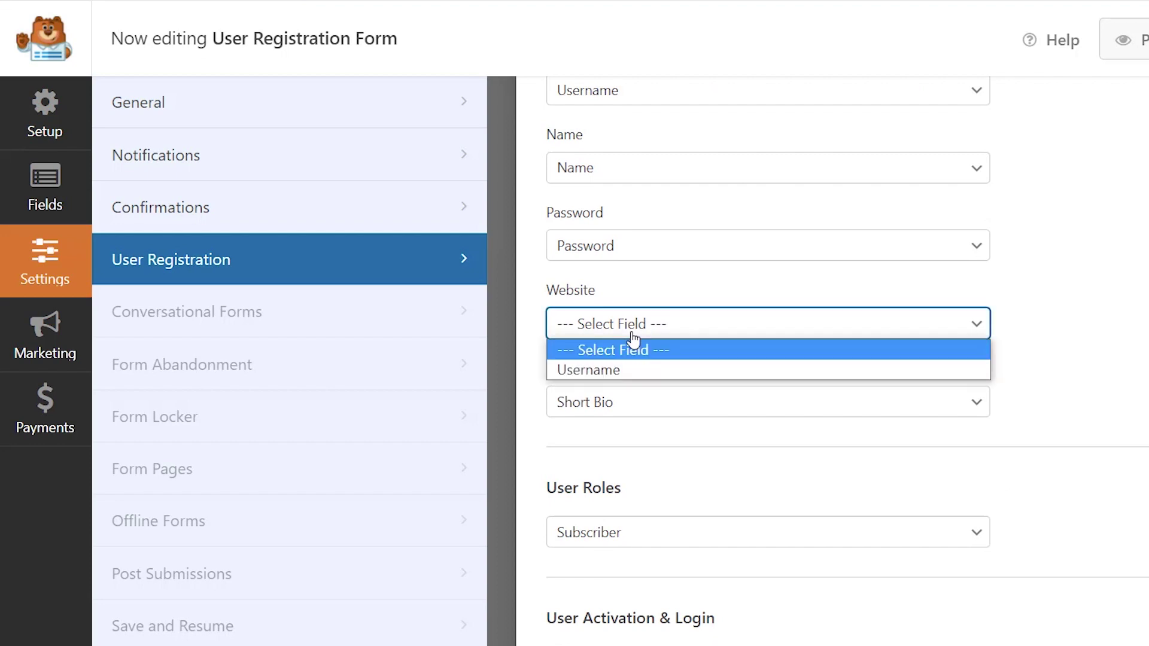
left_click(529, 329)
- Scroll down to the Custom User Meta section and begin a new meta key entry
scroll(529, 329, "down", 3)
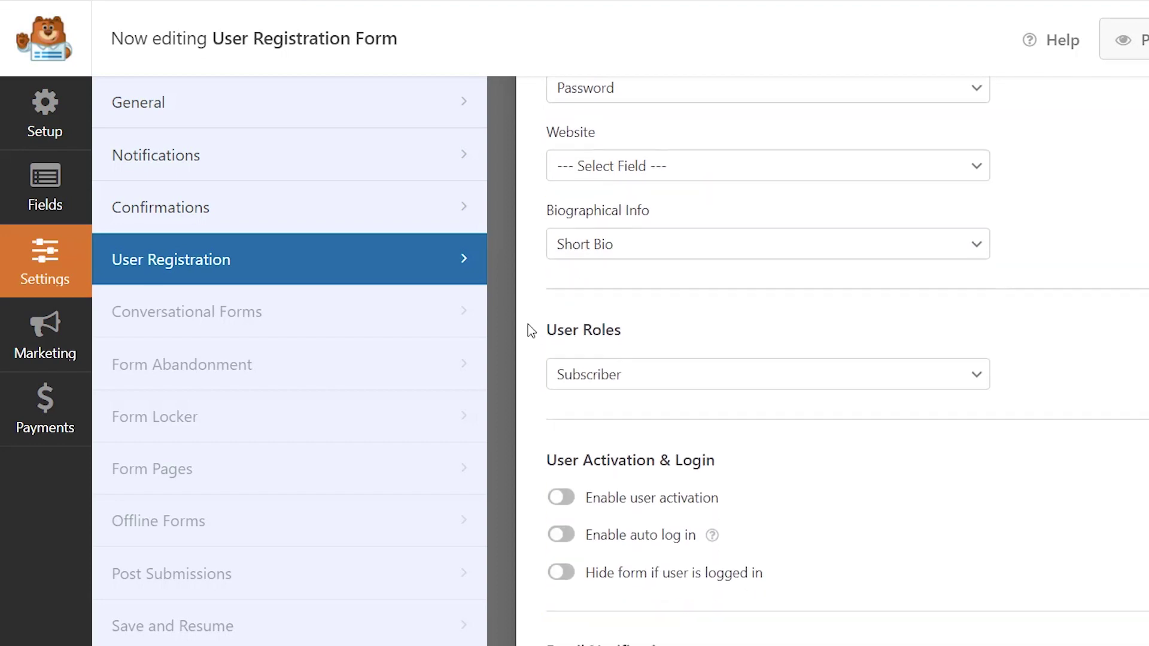
scroll(531, 330, "down", 3)
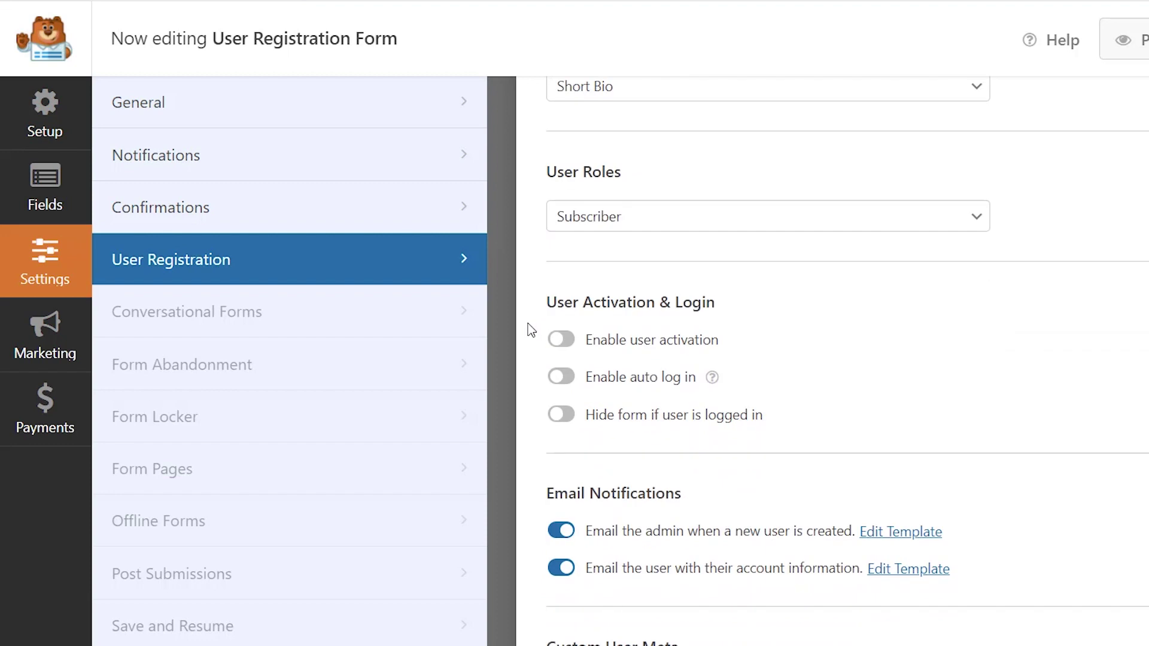
scroll(529, 323, "down", 1)
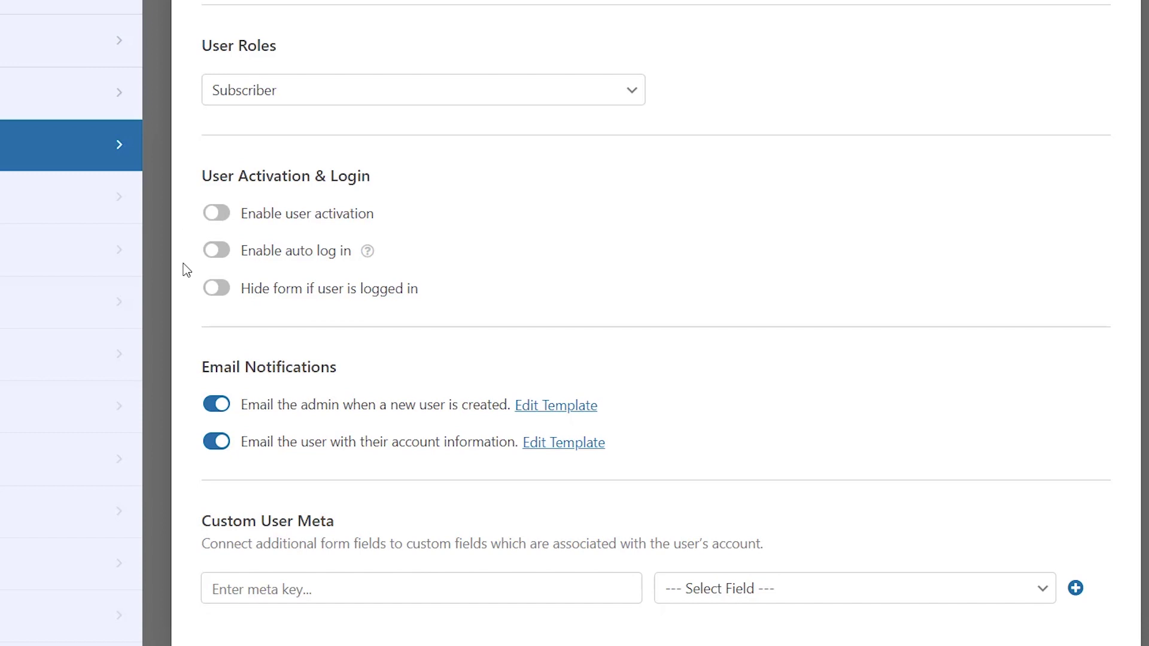
left_click(317, 591)
- Enter the custom meta key 'facebook' and map it to the form's Facebook field
type("facebook")
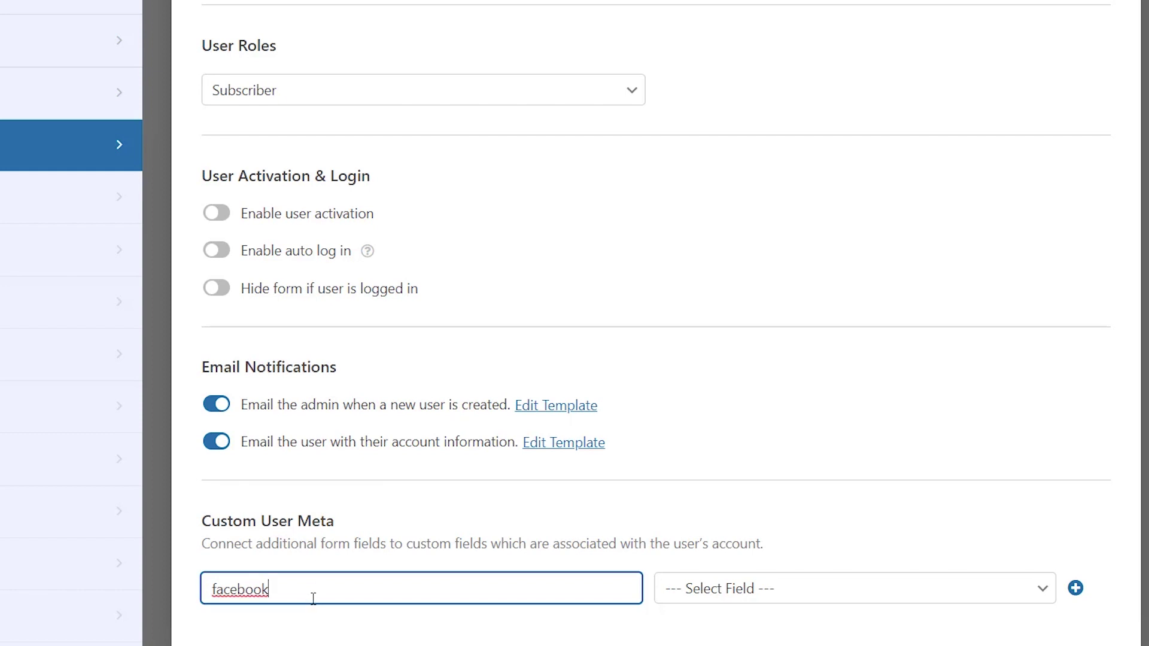
left_click(721, 590)
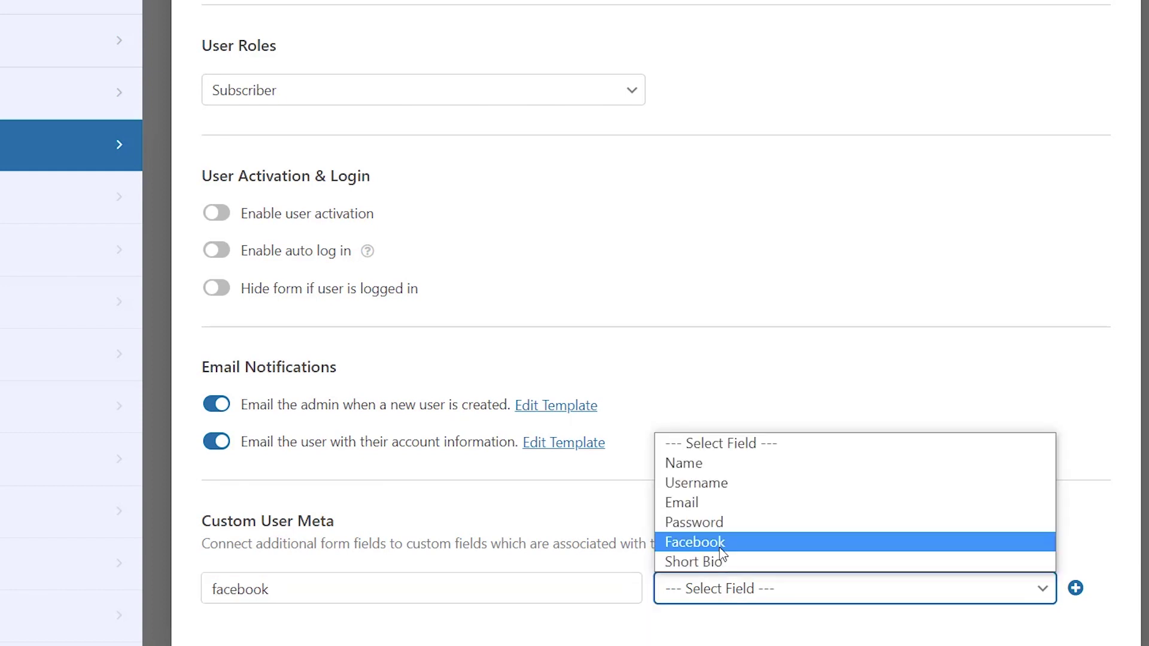
left_click(696, 542)
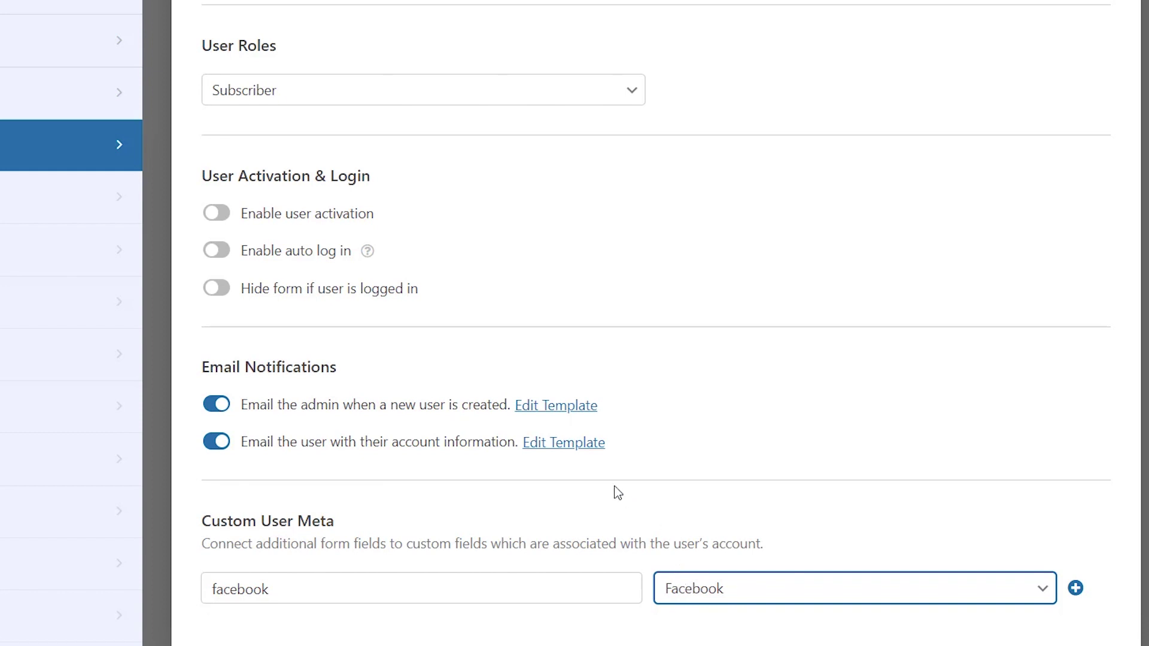
scroll(618, 493, "up", 6)
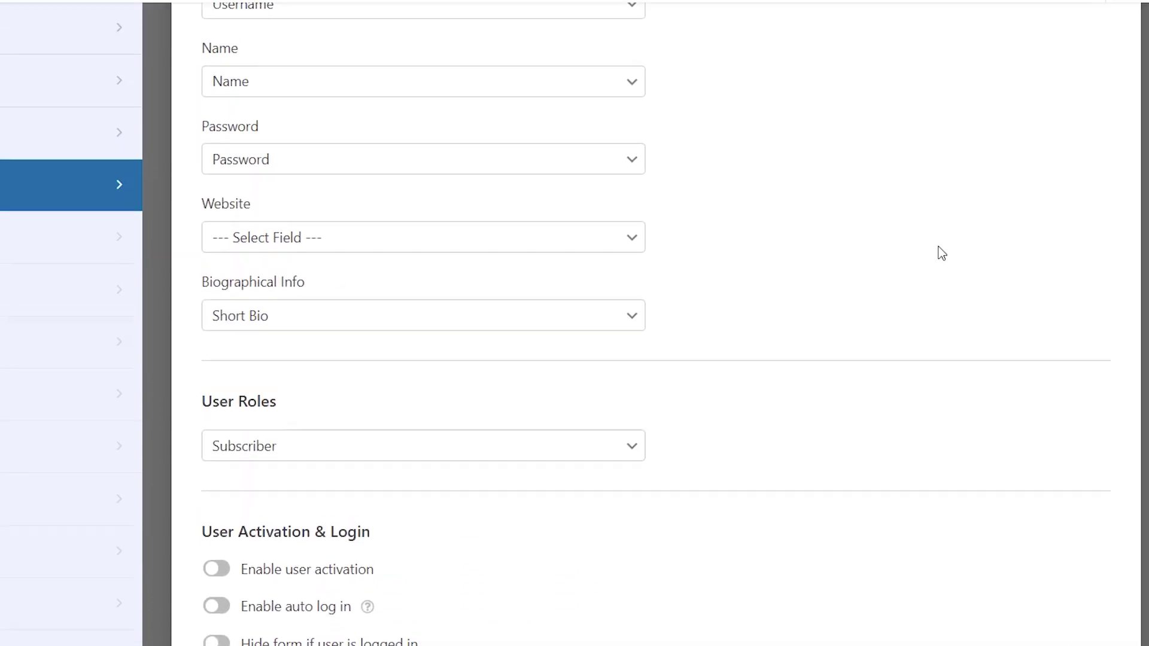
- Save the form and embed it in a new page named 'Register'
left_click(1049, 49)
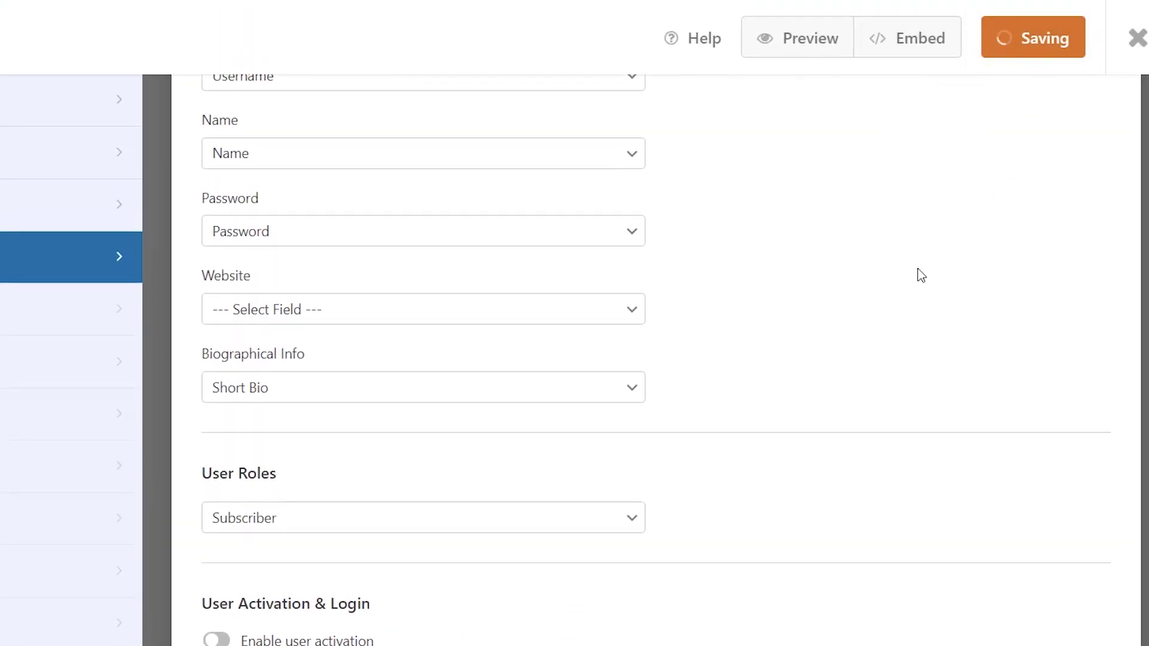
left_click(924, 54)
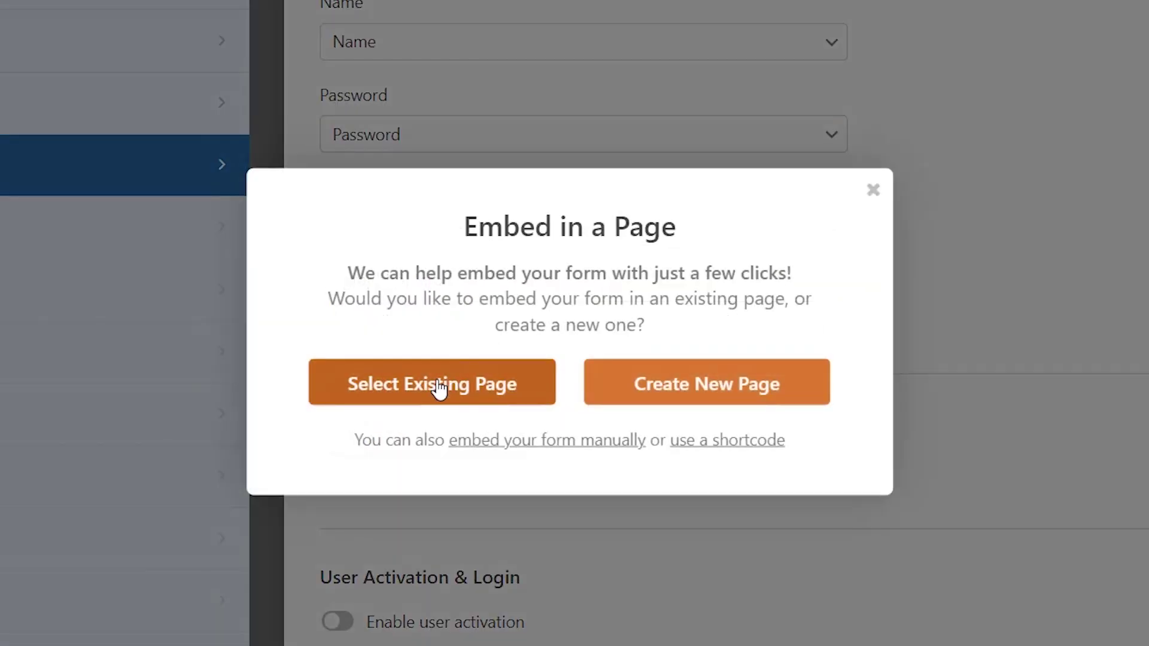
left_click(673, 398)
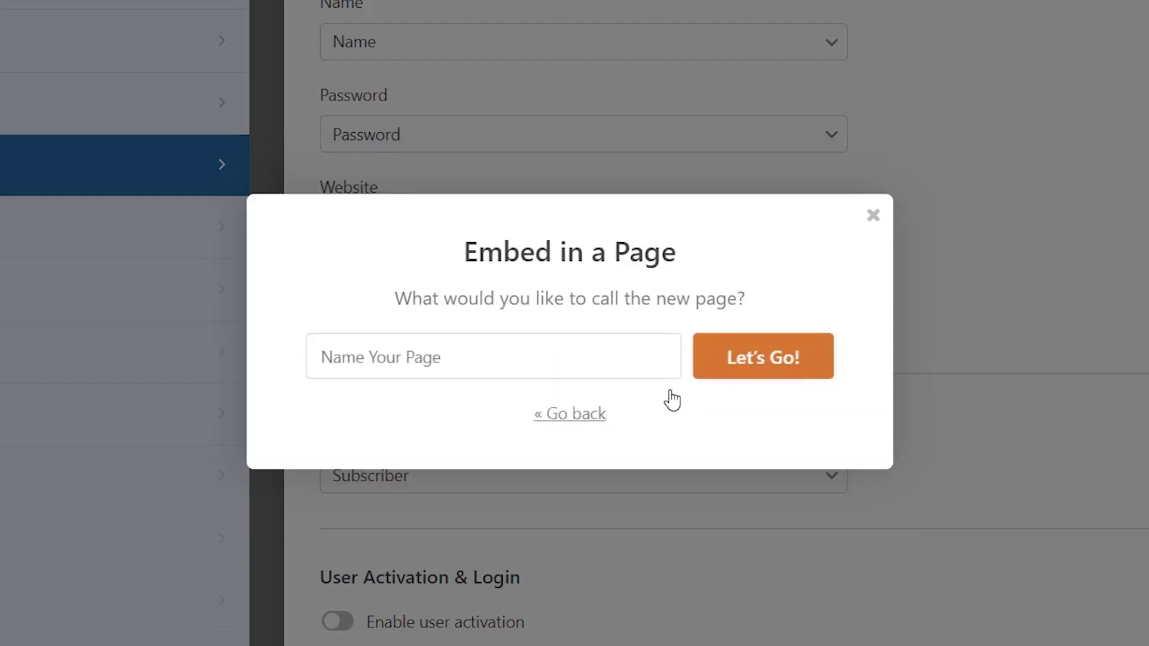
left_click(551, 357)
type("Register")
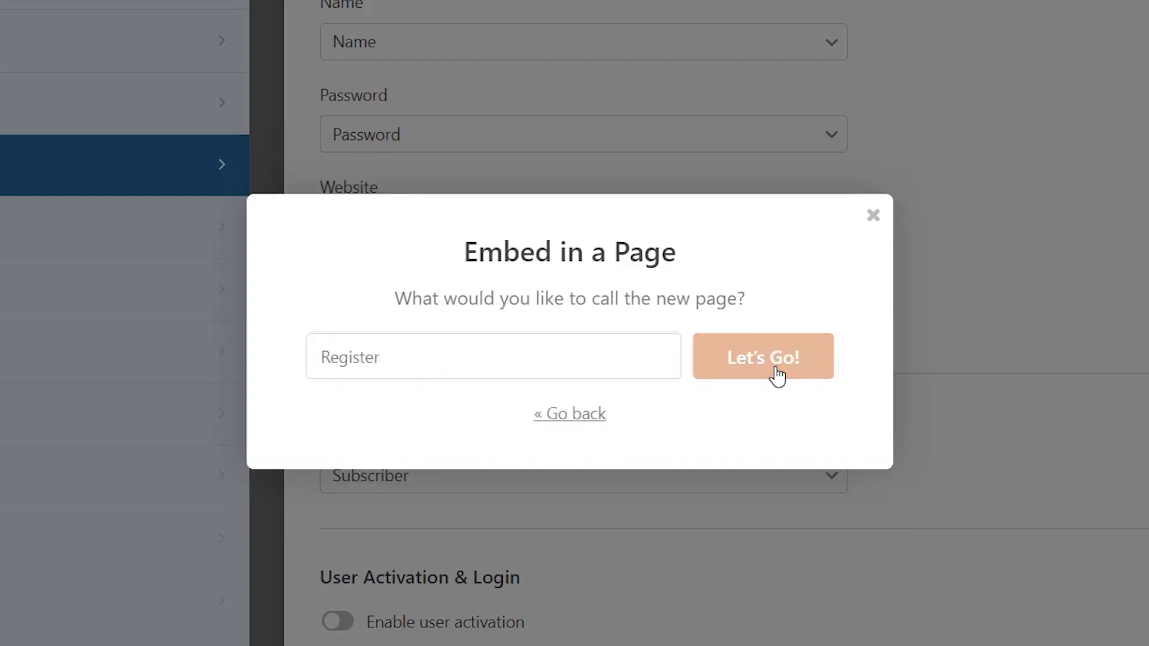
left_click(763, 358)
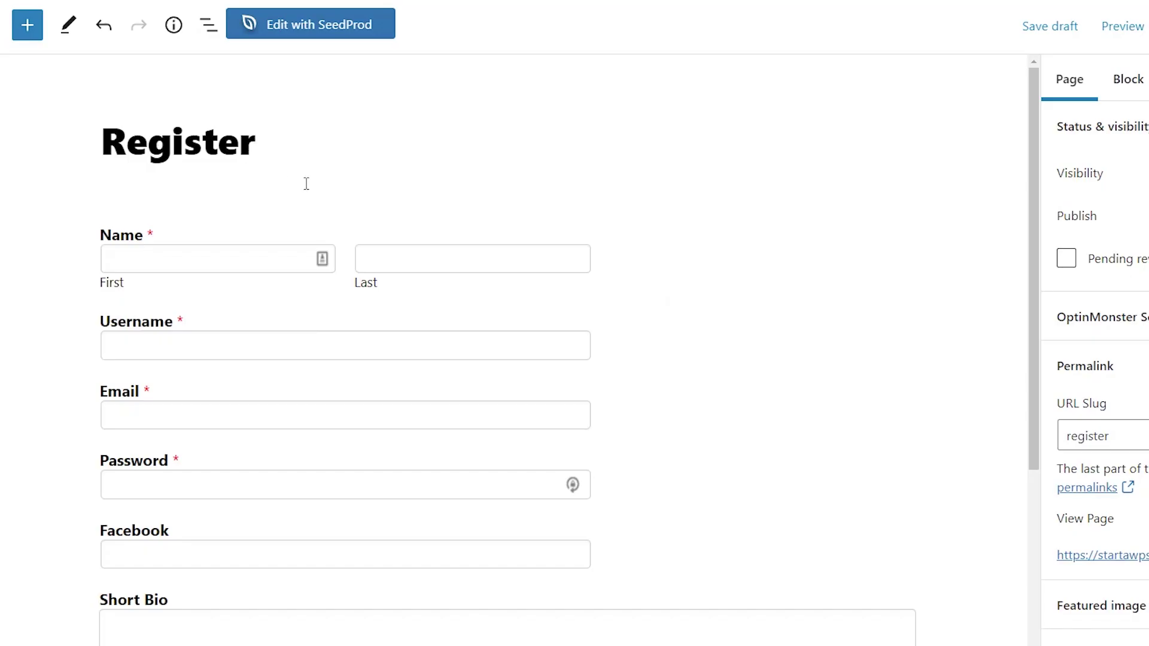
- Publish the Register page and view it live at /register/
scroll(296, 185, "down", 1)
scroll(179, 484, "down", 3)
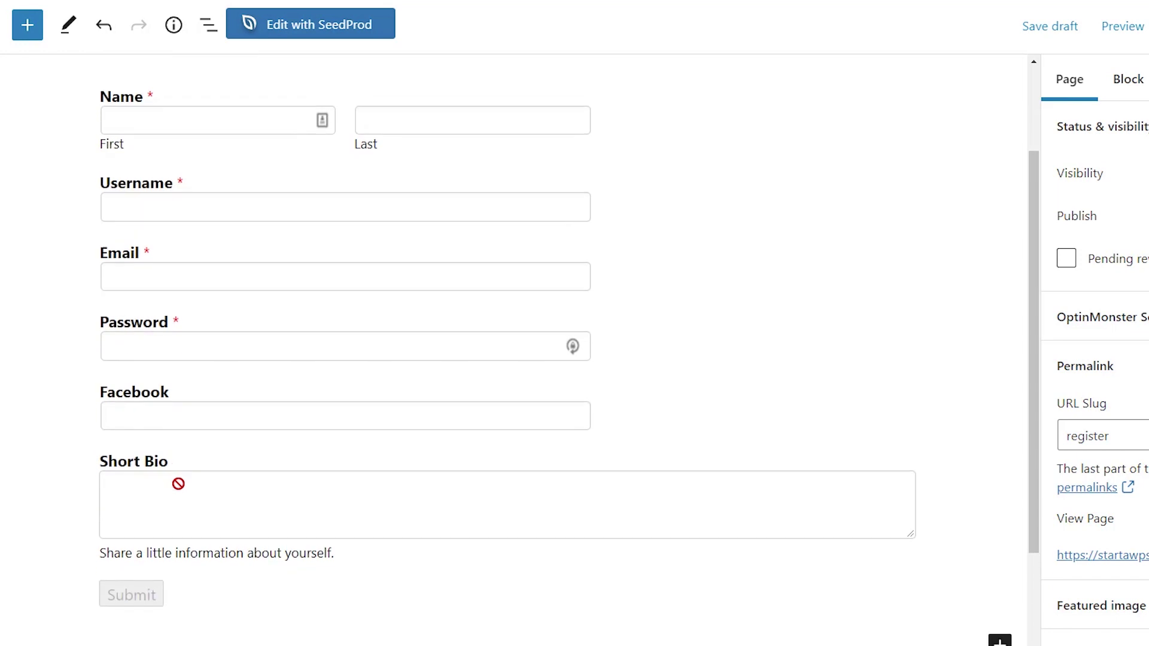
scroll(182, 494, "down", 1)
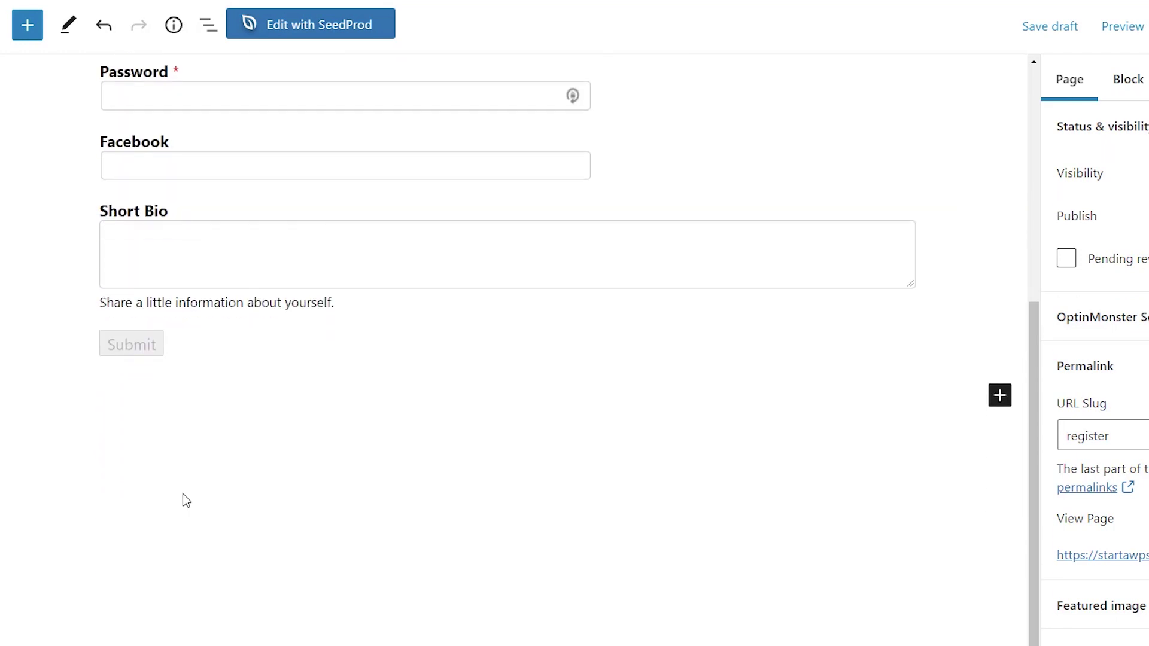
scroll(182, 494, "up", 5)
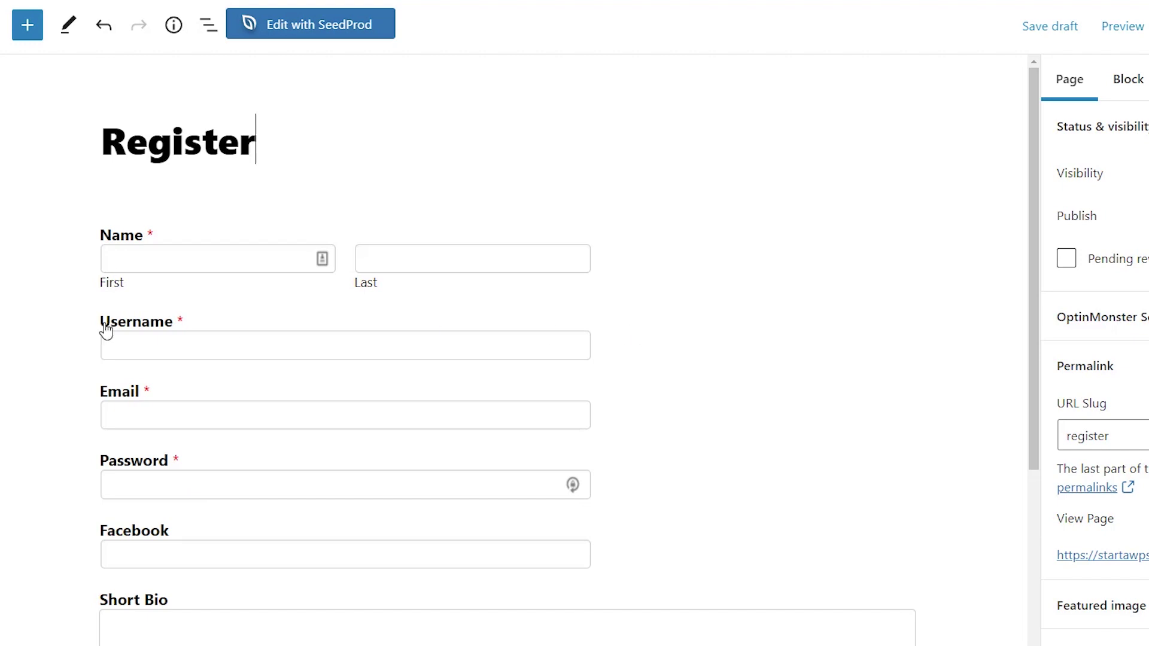
left_click(1132, 26)
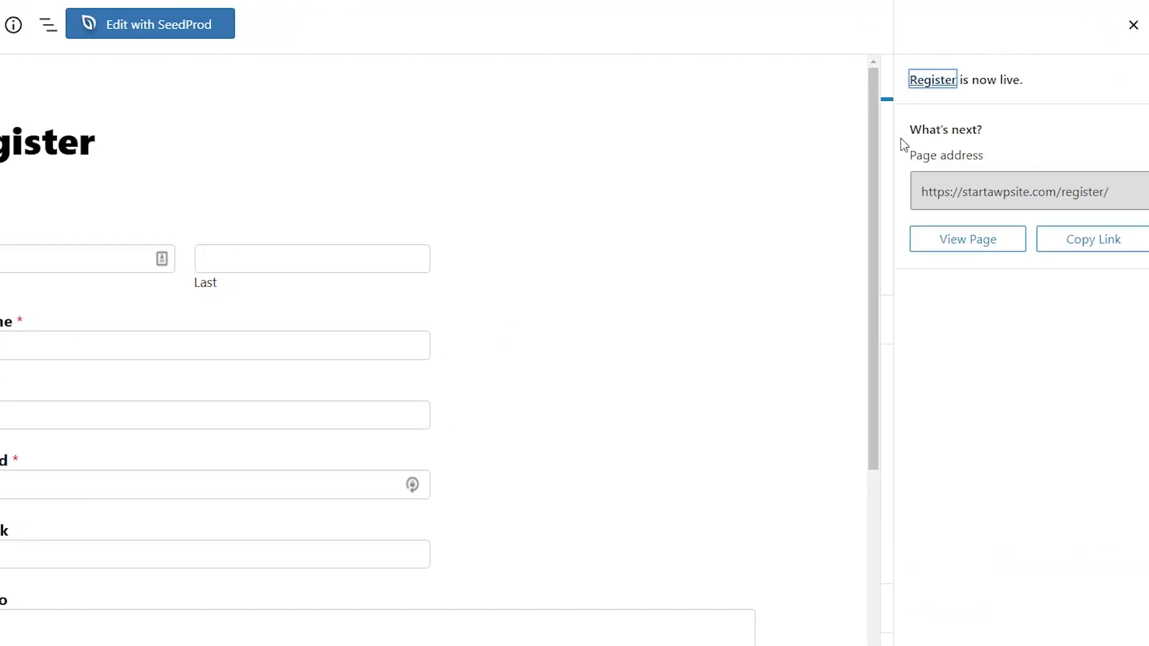
left_click(965, 244)
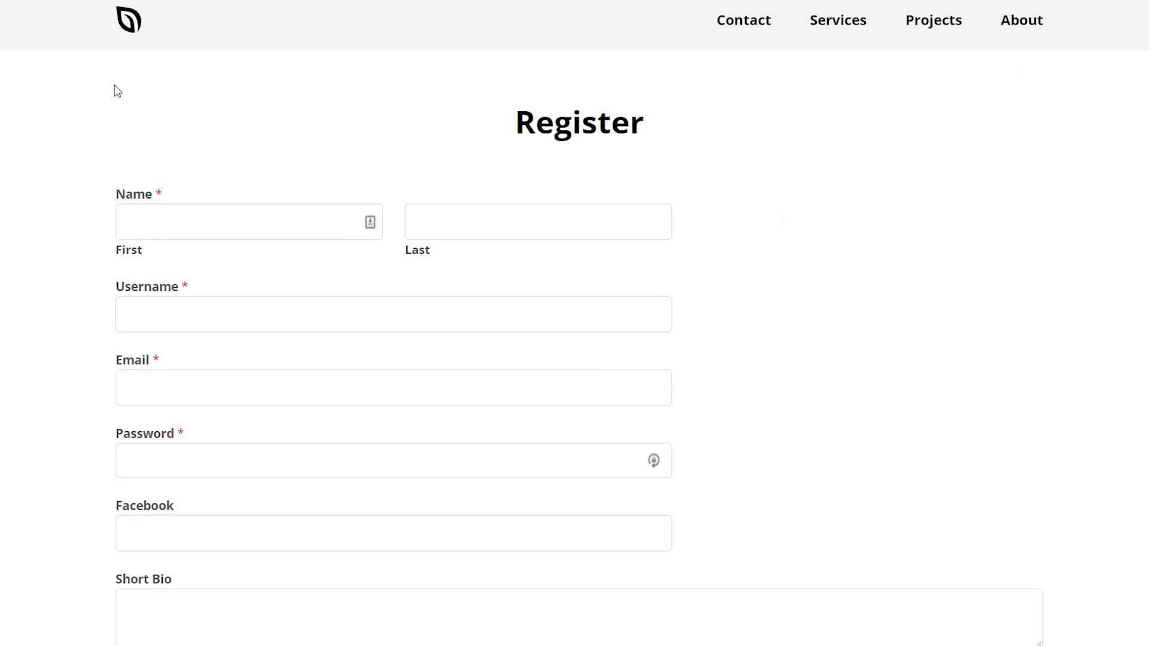
scroll(117, 91, "down", 5)
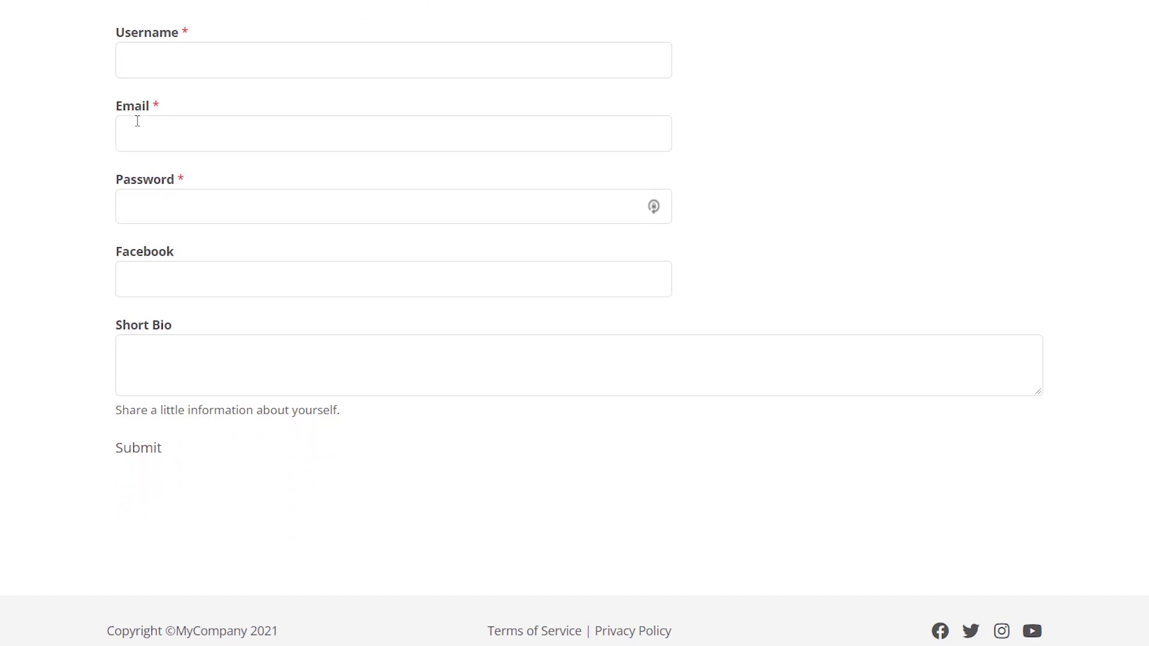
scroll(137, 121, "up", 5)
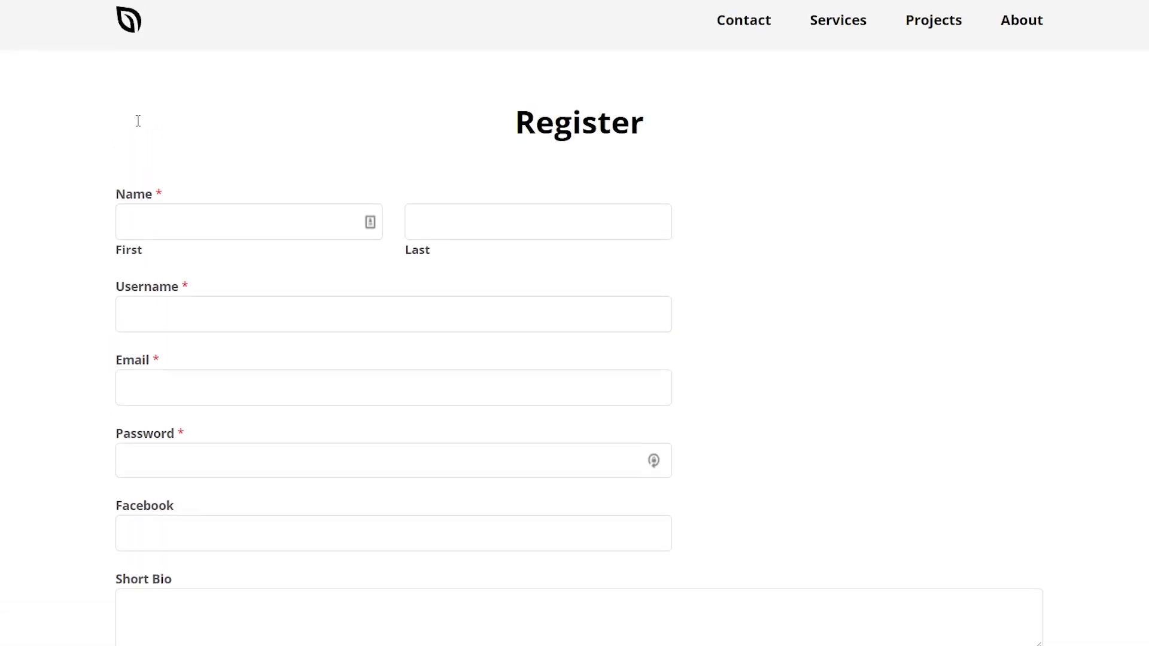
scroll(84, 203, "down", 1)
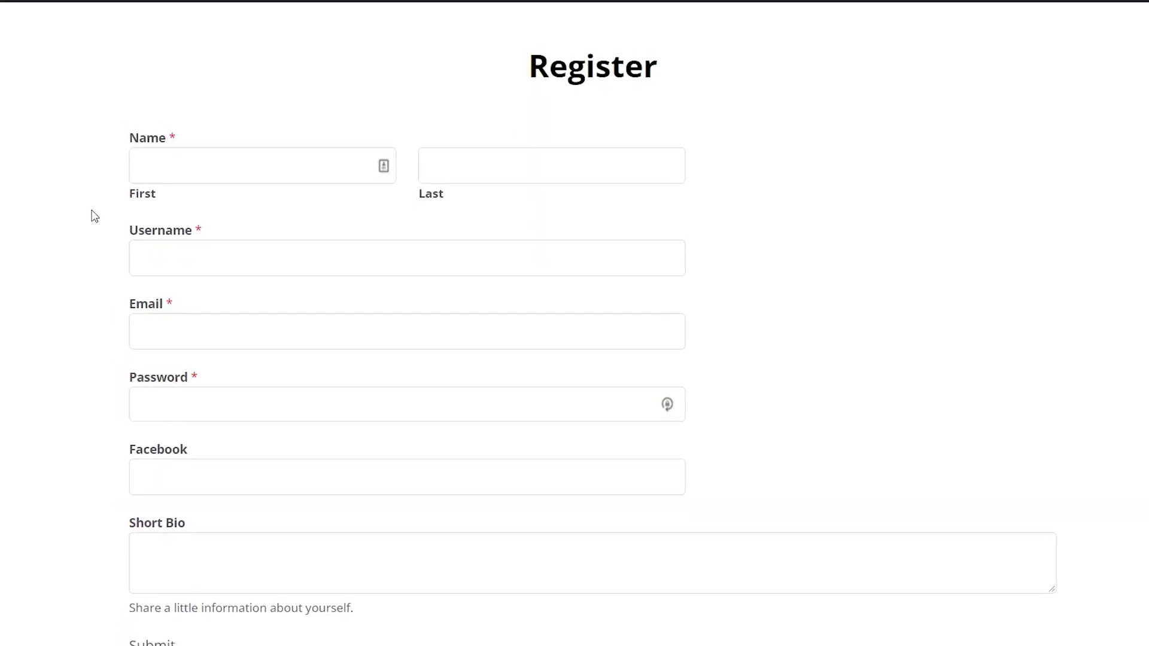